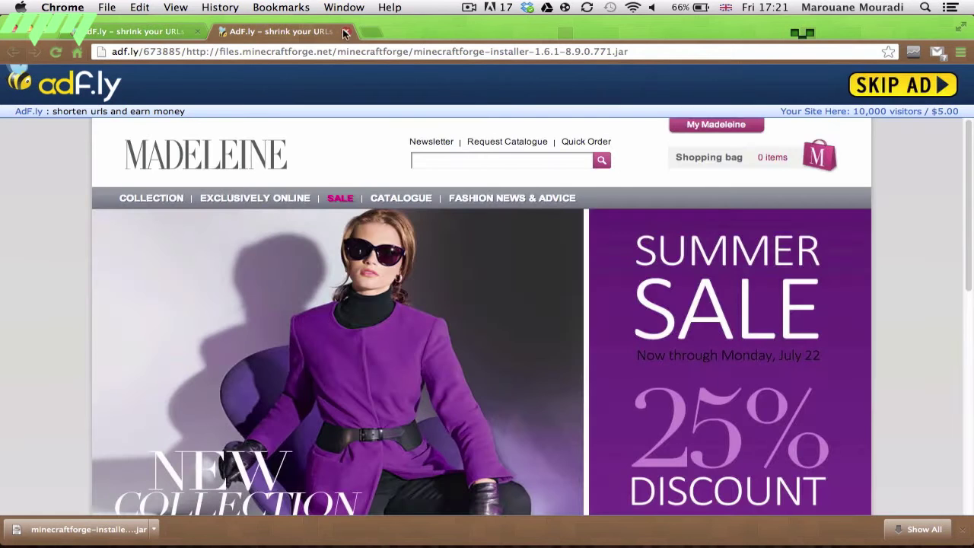
Step: Get the Forge 1.6.1-8.9.0.771 installer jar past the ad and harmful-file warning, then close Chrome
left_click(346, 31)
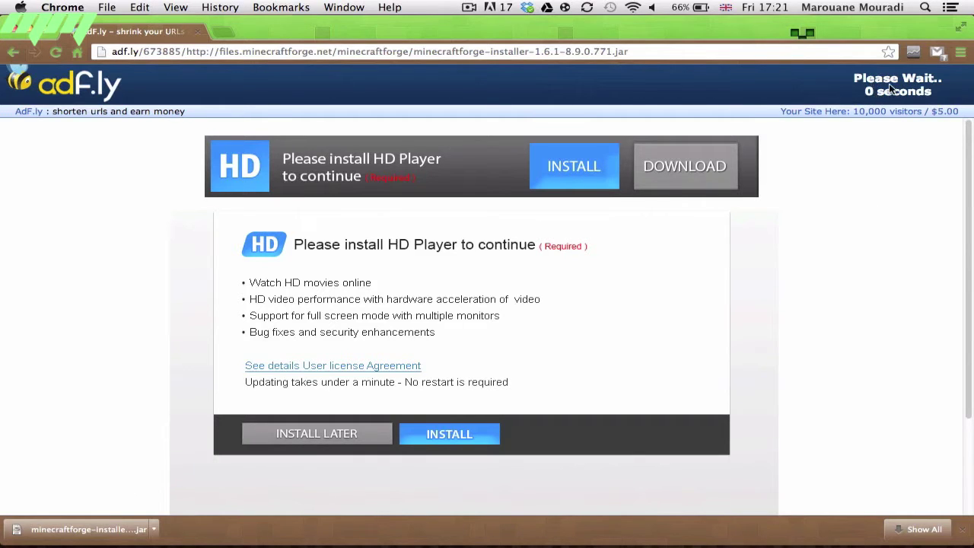
left_click(900, 90)
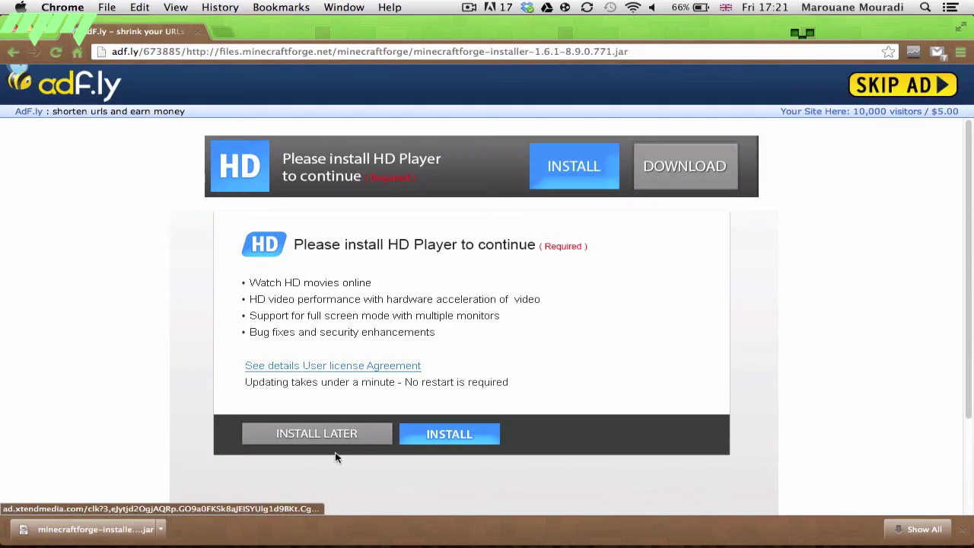
left_click(219, 531)
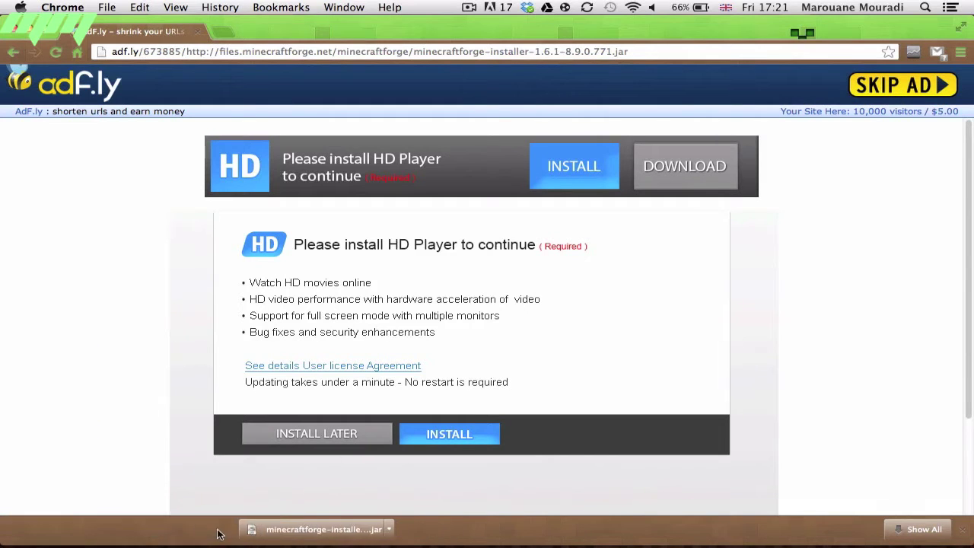
left_click(197, 31)
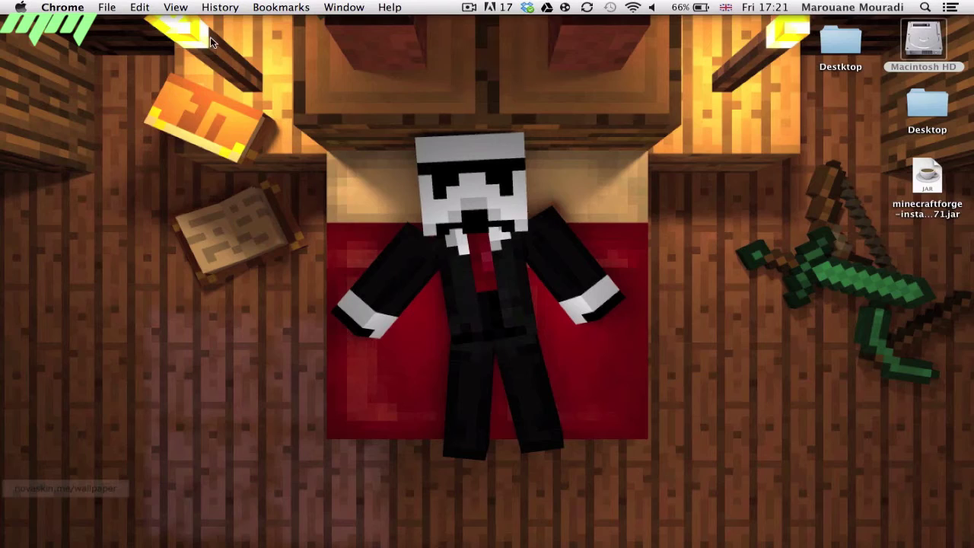
Step: Open the Forge installer and browse for an install location, starting at the home folder
left_click(938, 205)
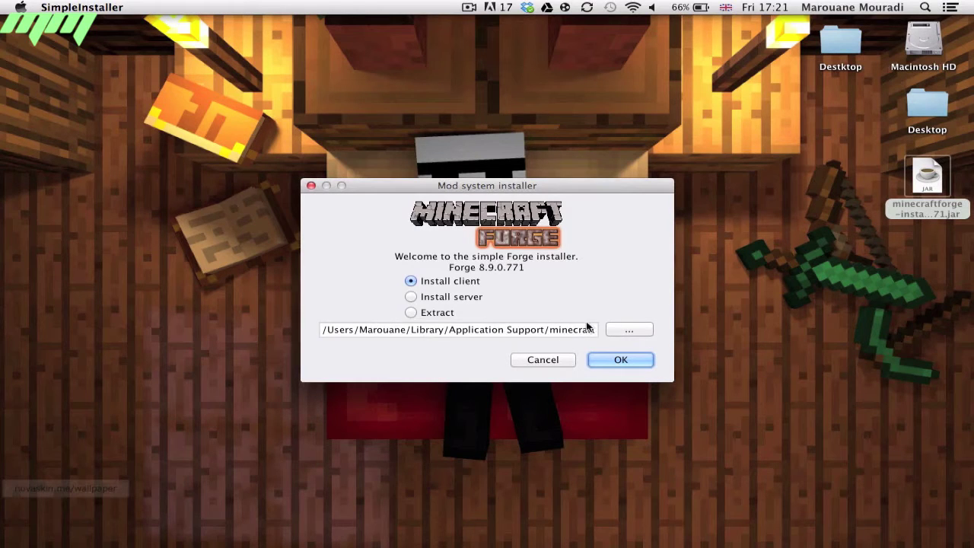
left_click(629, 330)
left_click(469, 158)
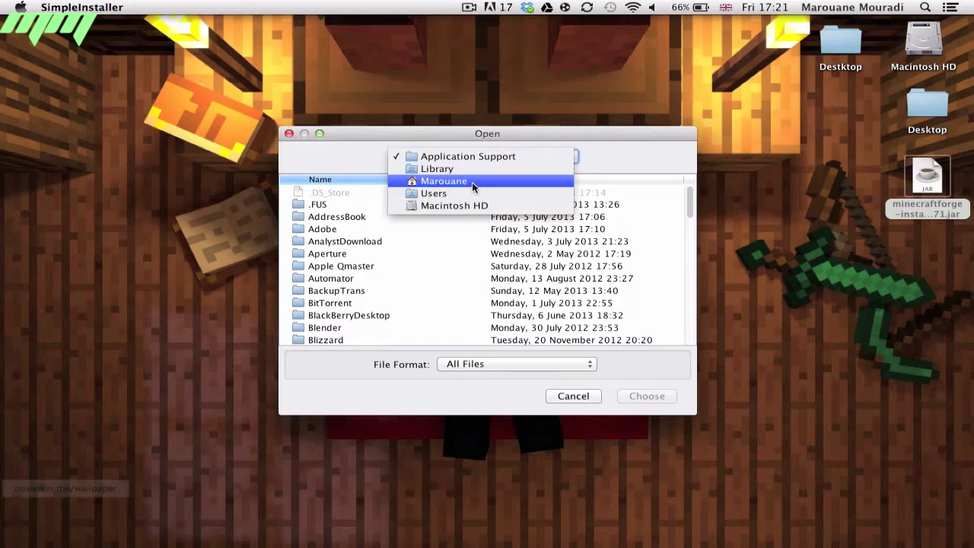
left_click(471, 182)
left_click(466, 157)
left_click(487, 156)
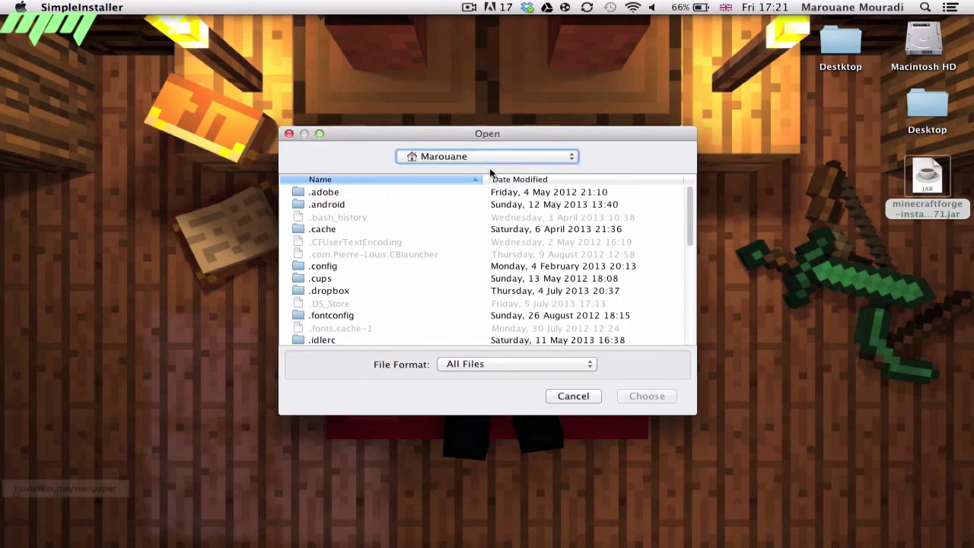
Step: Choose Library > Application Support > minecraft as the Forge client install folder
scroll(393, 256, "down", 5)
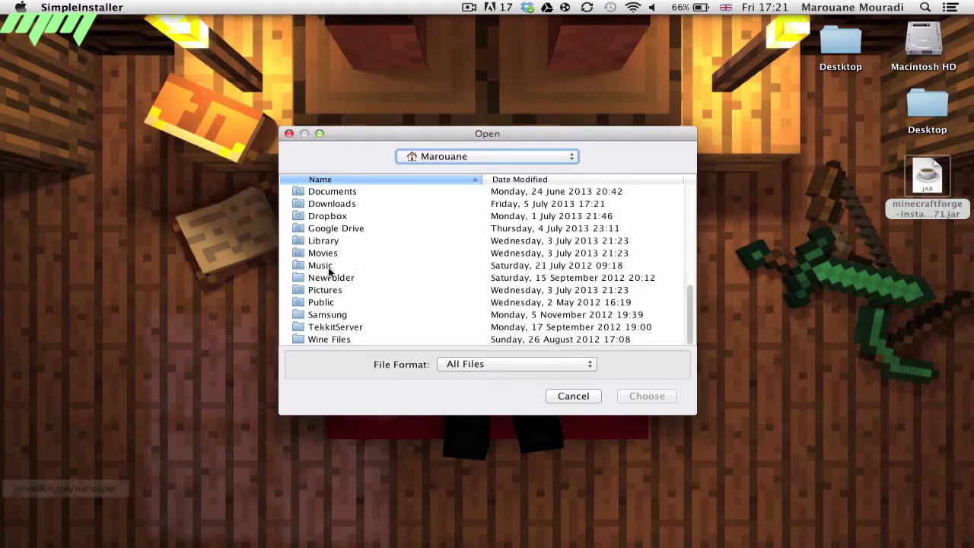
double_click(335, 242)
scroll(352, 228, "down", 1)
double_click(352, 241)
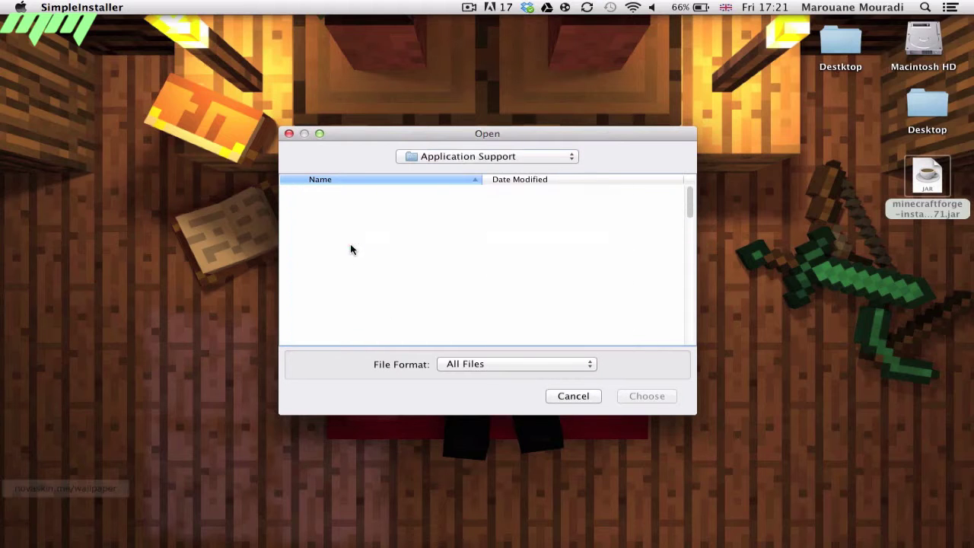
scroll(352, 243, "down", 5)
scroll(353, 241, "down", 4)
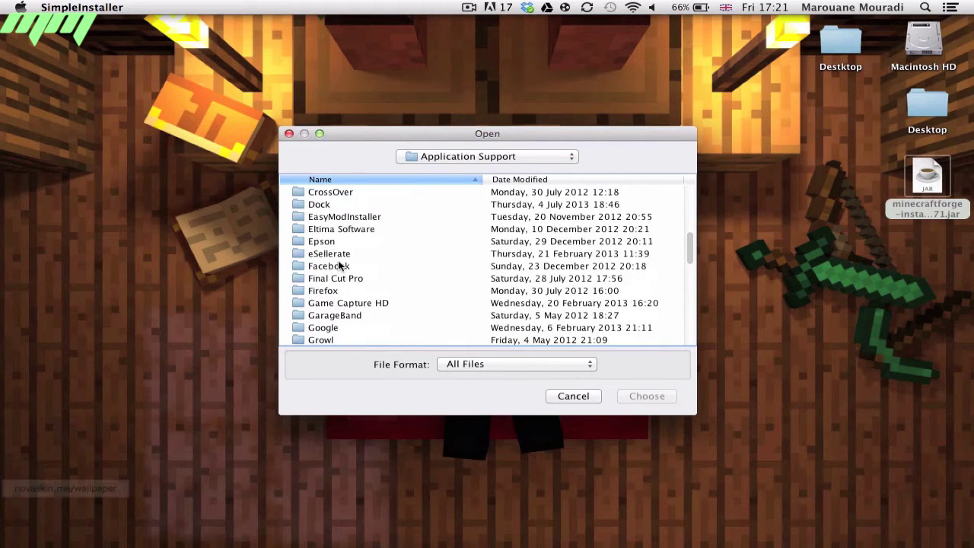
scroll(342, 255, "up", 8)
scroll(342, 255, "down", 10)
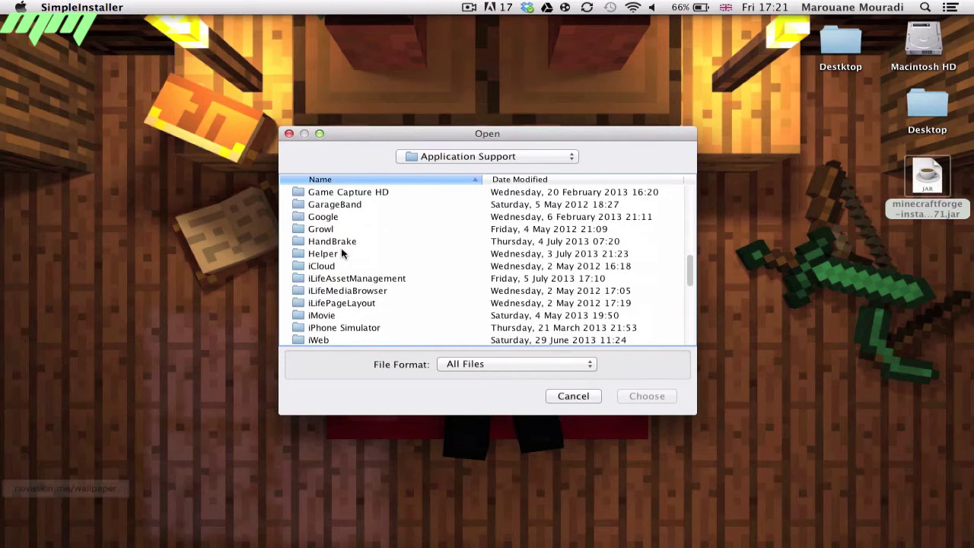
scroll(342, 255, "down", 5)
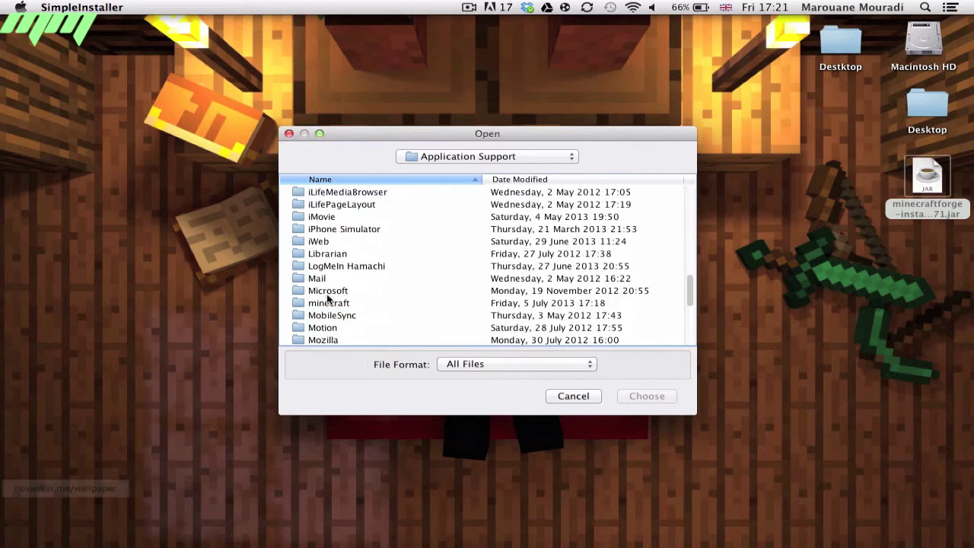
left_click(328, 301)
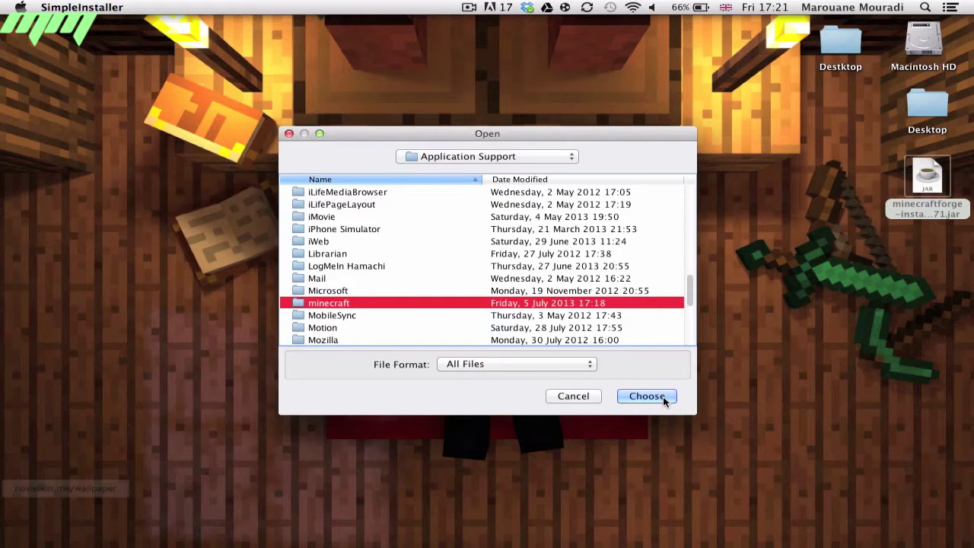
left_click(646, 396)
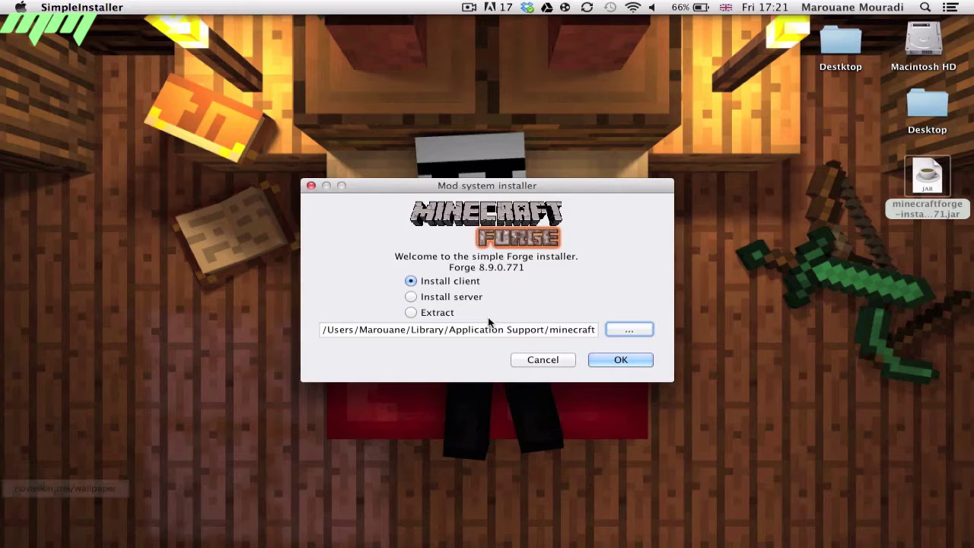
Step: Install the Forge 8.9.0.771 client and dismiss the Complete message
left_click(622, 360)
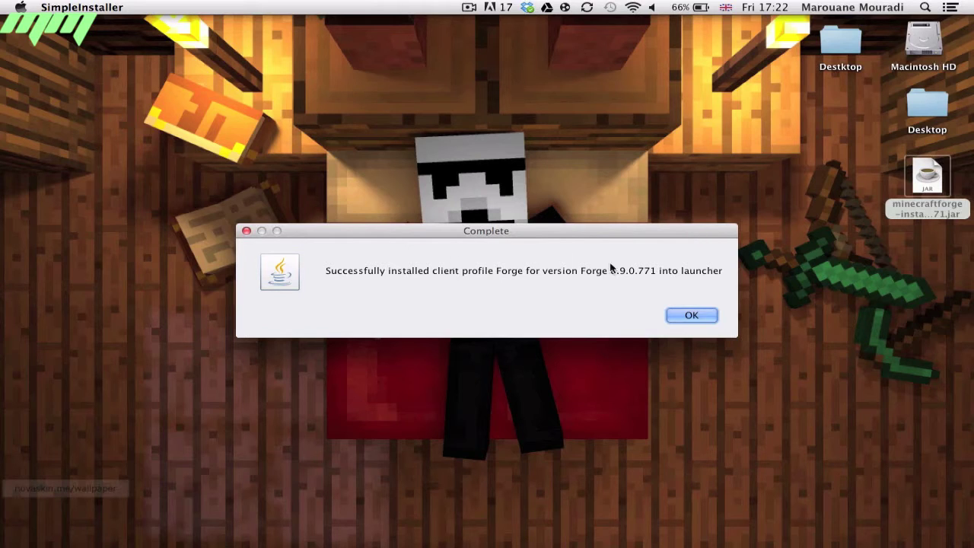
left_click(700, 315)
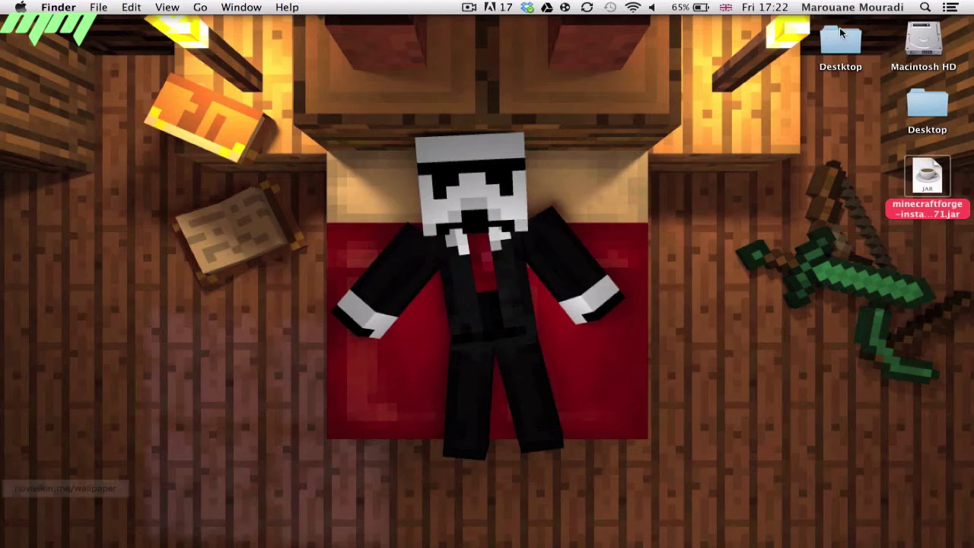
Step: Open Macintosh HD and show the home folder in Finder
left_click(915, 44)
double_click(915, 44)
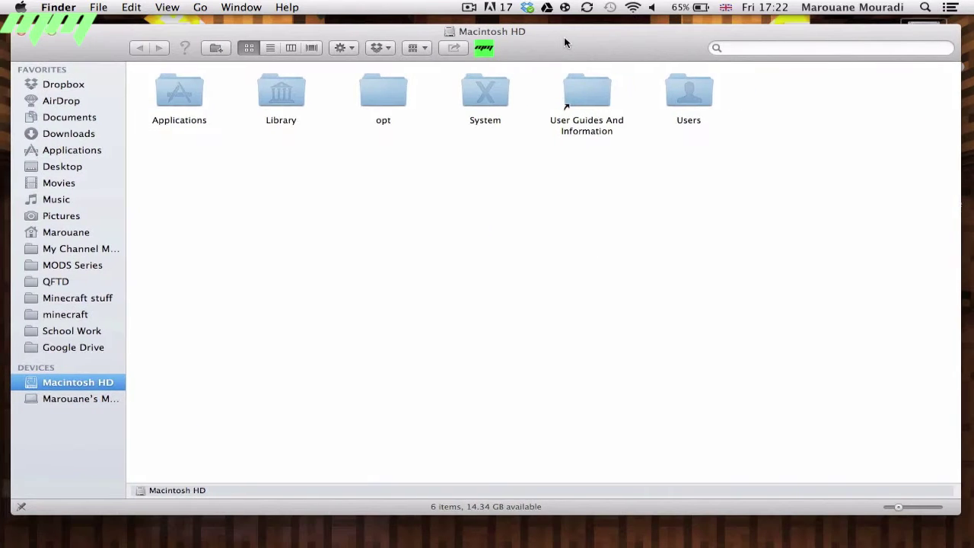
left_click(83, 234)
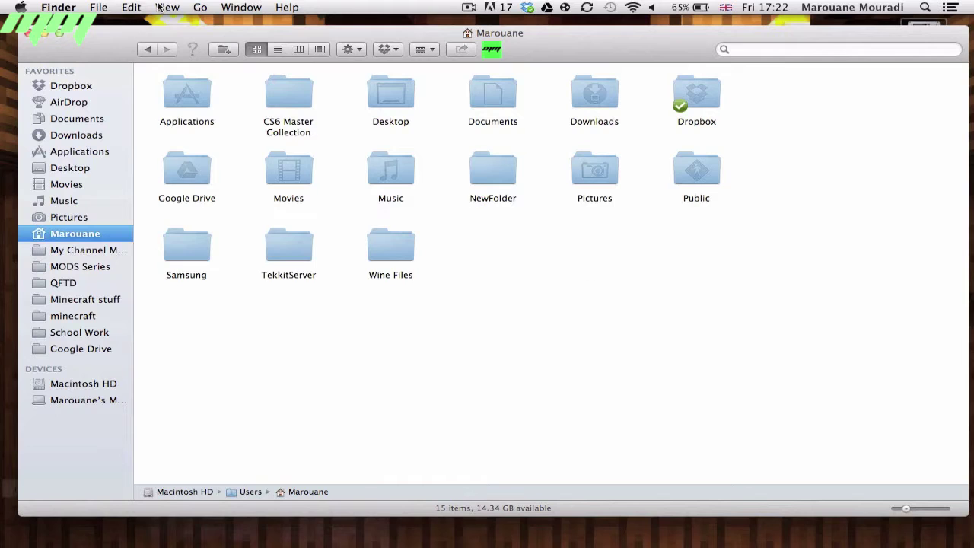
Step: Jump to the user's Library folder with Go to Folder using the /Users/…/Library path
left_click(197, 6)
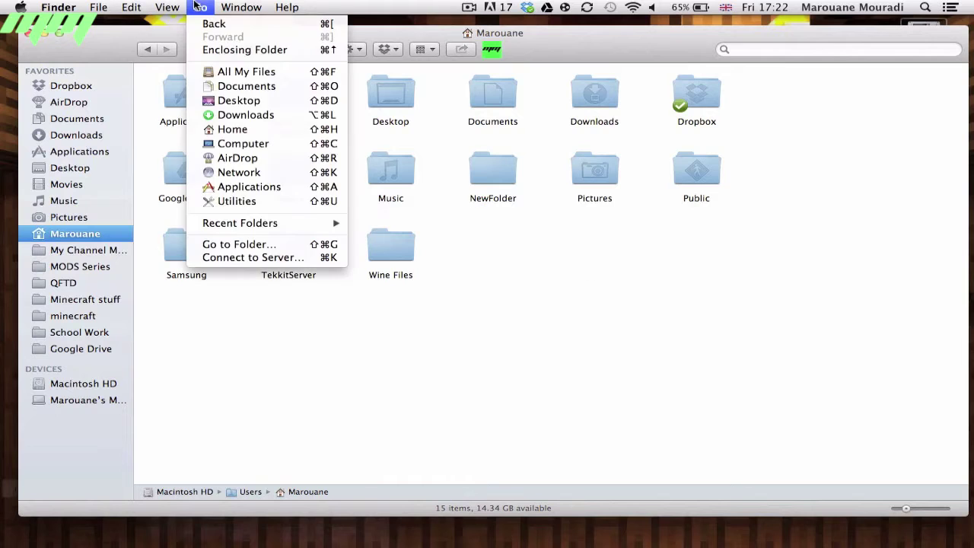
left_click(236, 244)
left_click(356, 106)
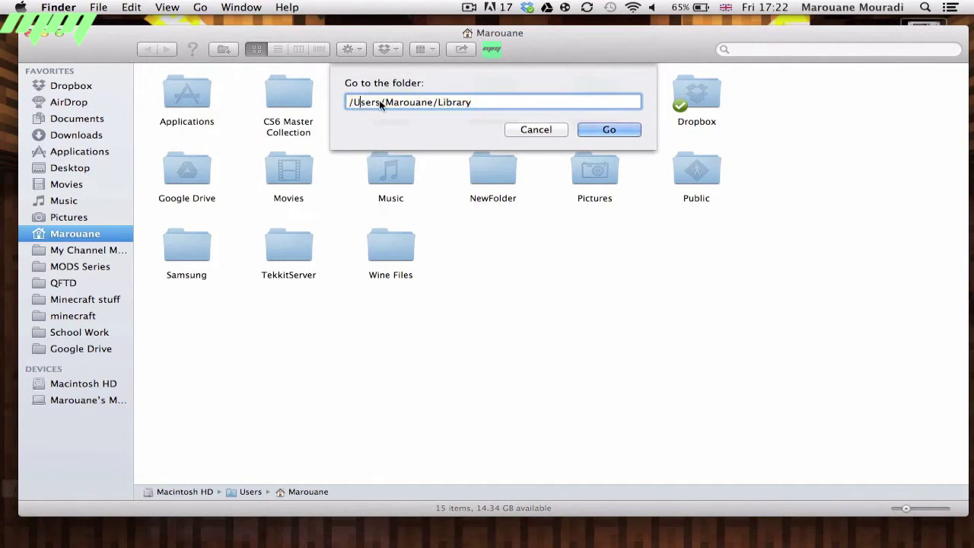
left_click(388, 102)
double_click(394, 103)
left_click(480, 102)
left_click(609, 129)
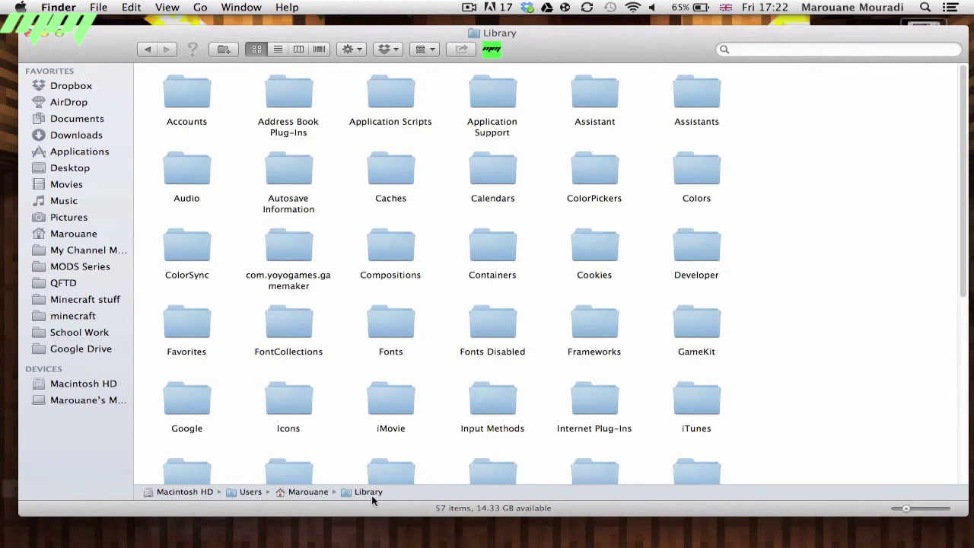
double_click(495, 99)
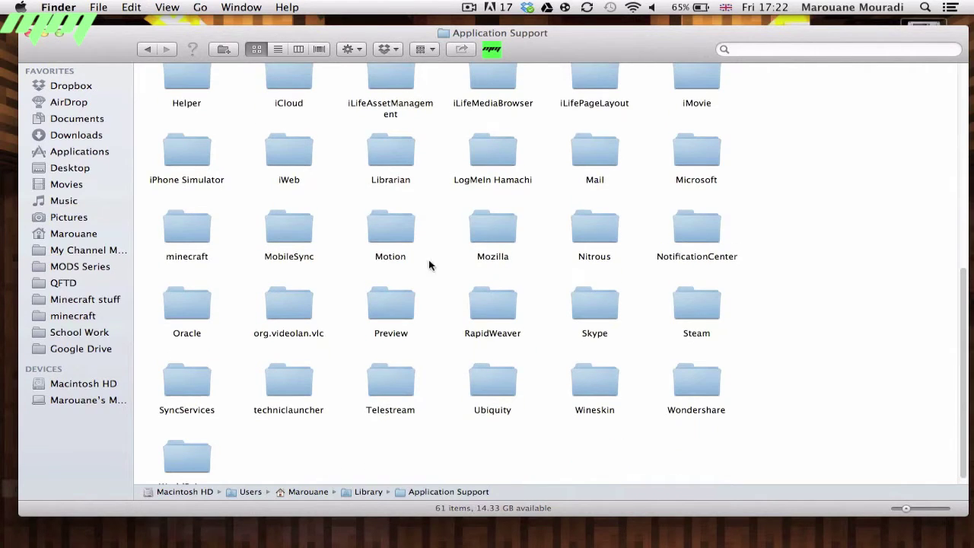
left_click(195, 228)
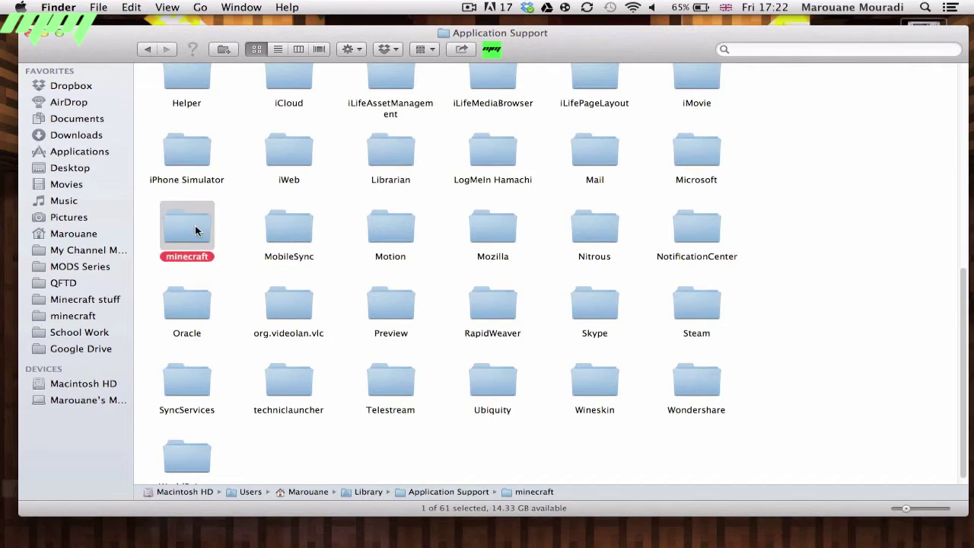
double_click(195, 229)
scroll(517, 299, "up", 5)
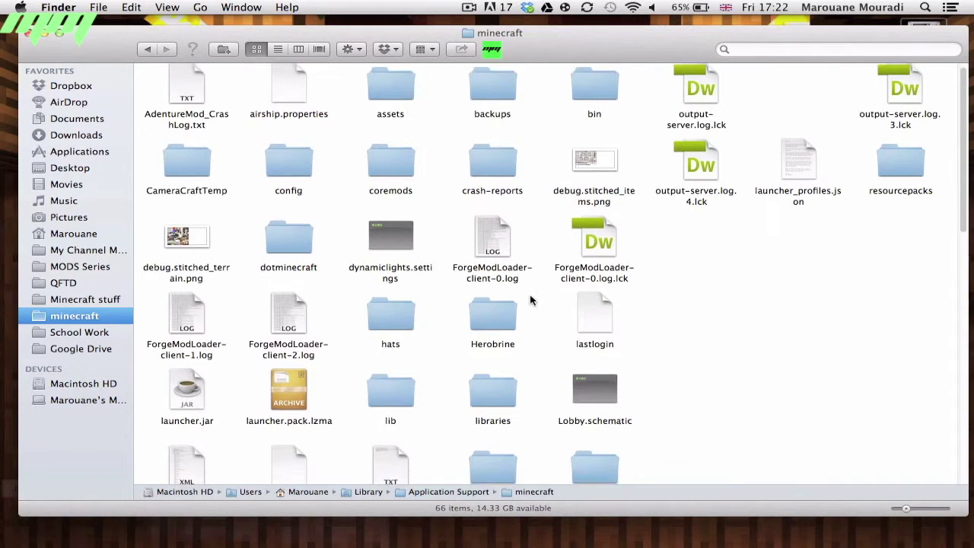
scroll(530, 299, "down", 5)
scroll(530, 299, "up", 5)
scroll(530, 299, "down", 5)
scroll(534, 310, "up", 5)
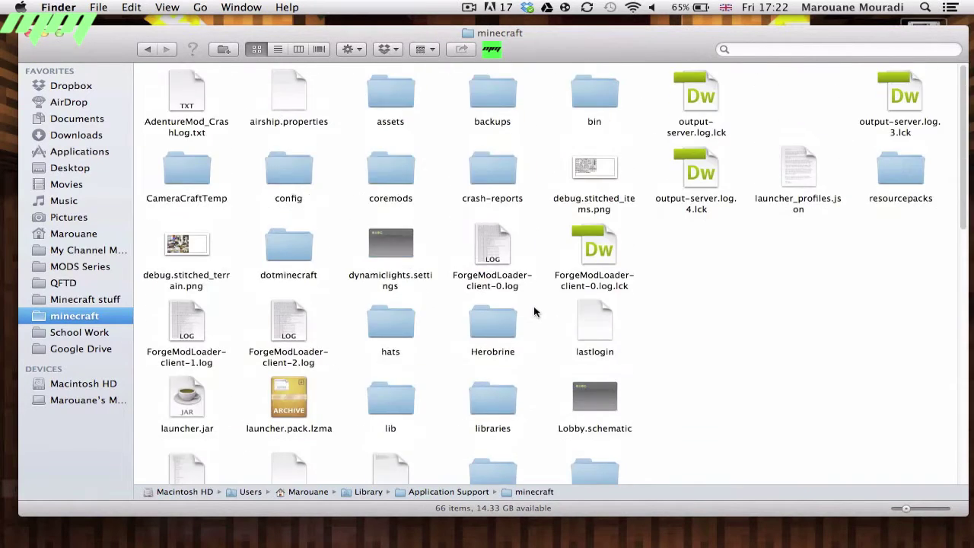
scroll(534, 310, "down", 5)
left_click(485, 374)
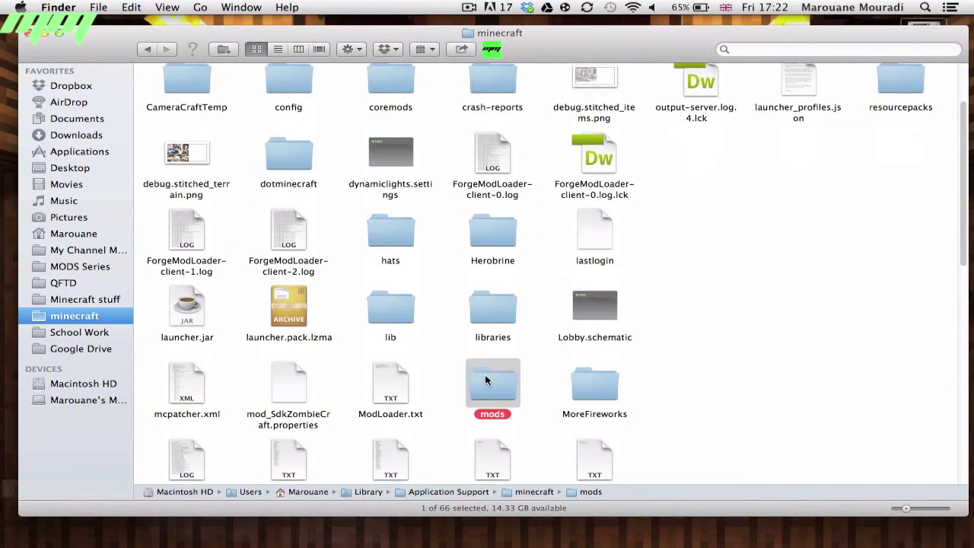
double_click(485, 375)
left_click(147, 50)
scroll(429, 202, "up", 2)
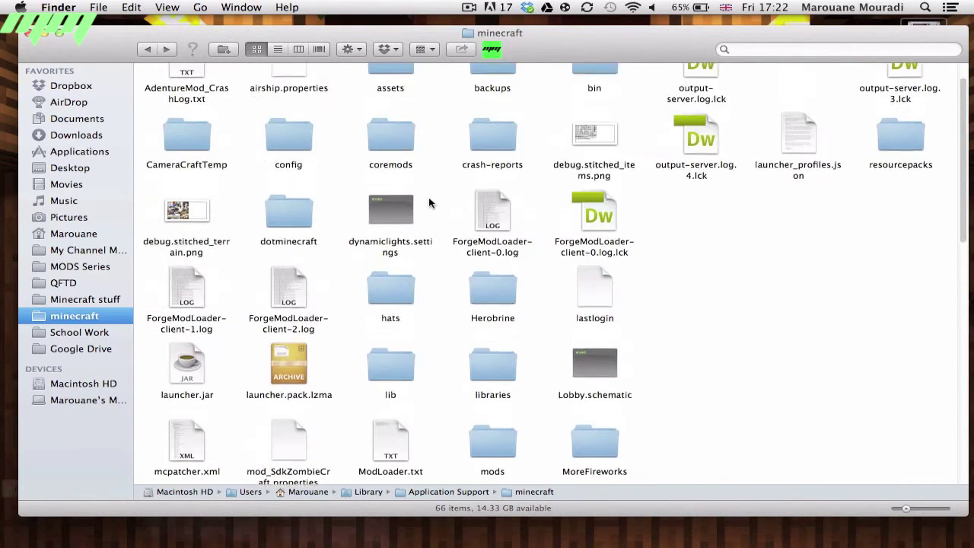
double_click(386, 163)
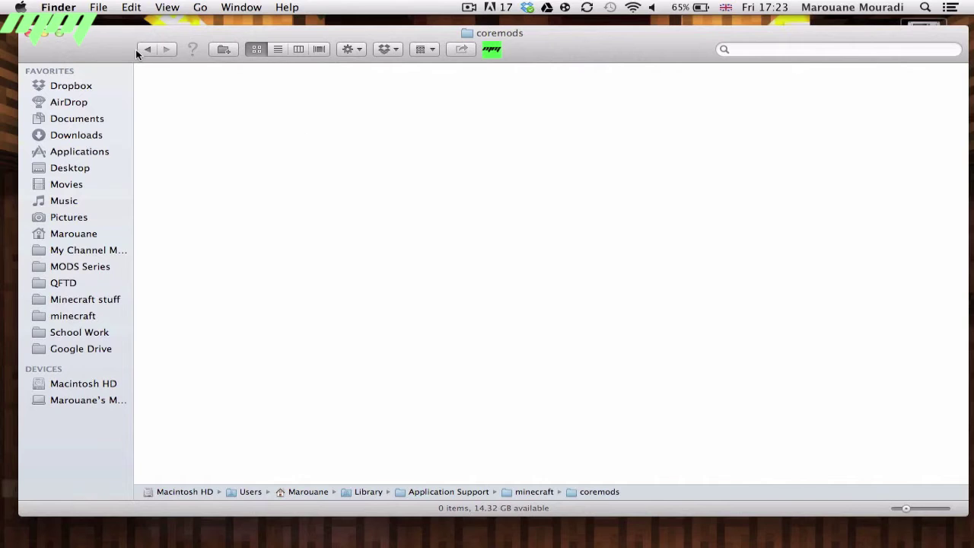
left_click(146, 49)
scroll(328, 184, "down", 10)
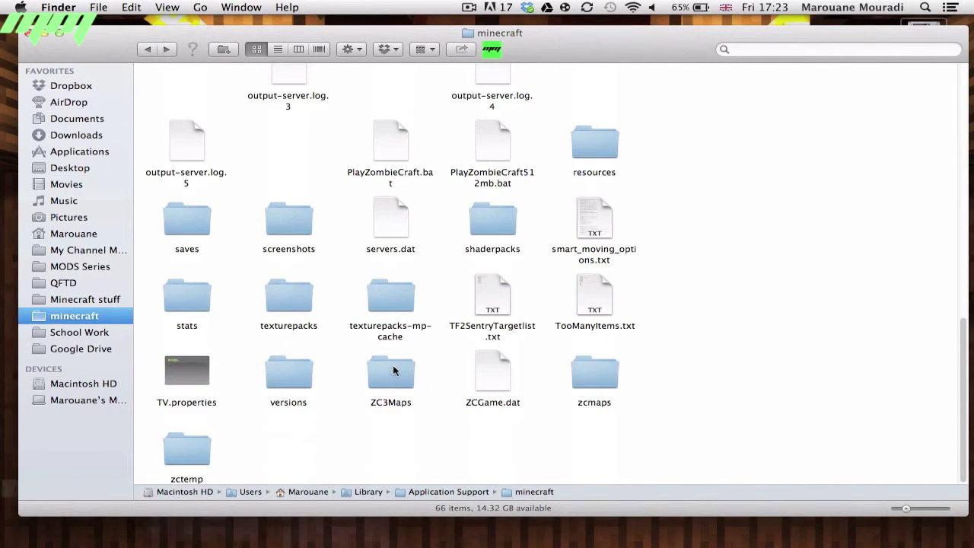
double_click(279, 372)
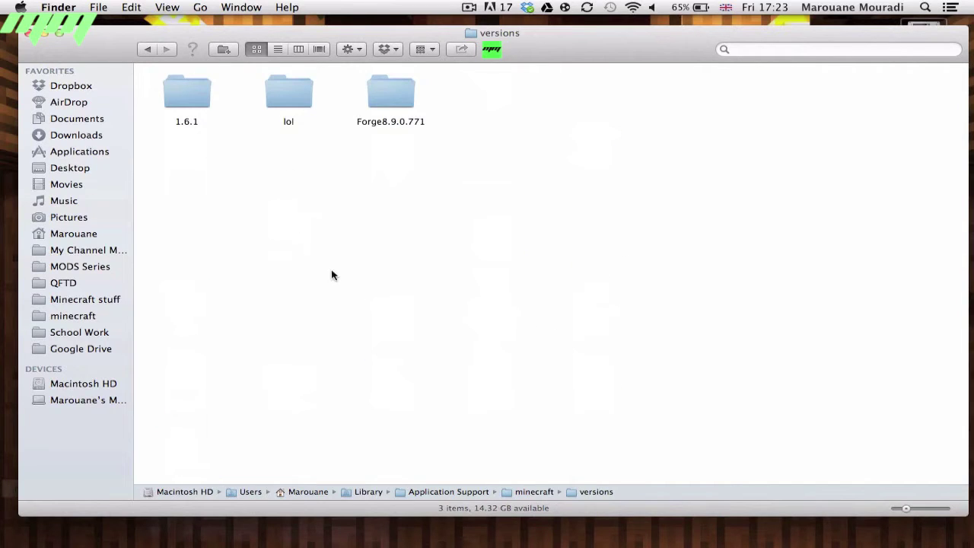
Step: Delete the lol version folder from versions
mouse_move(262, 156)
left_mouse_down()
mouse_move(461, 30)
mouse_move(382, 84)
mouse_move(299, 59)
left_mouse_up()
key("space")
key("space")
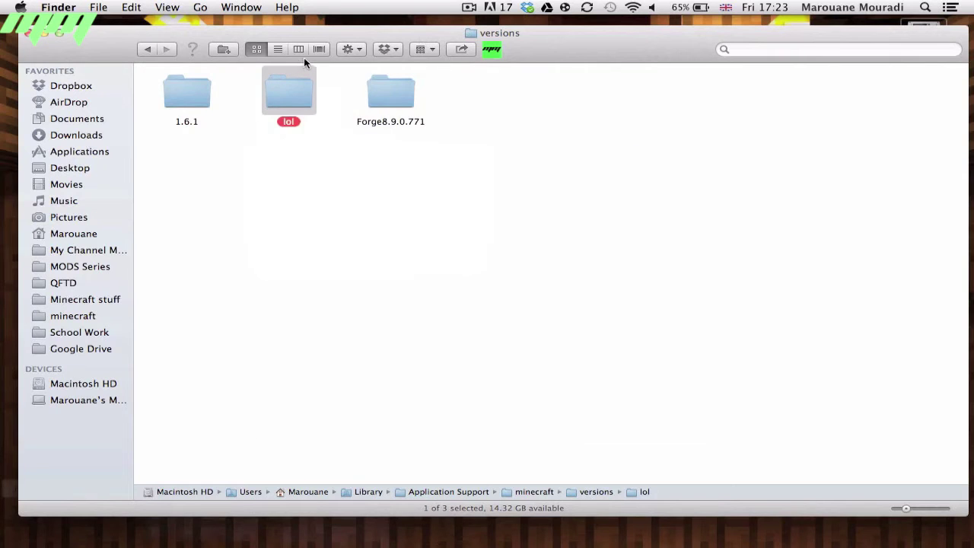
key("space")
key("space")
key("super+BackSpace")
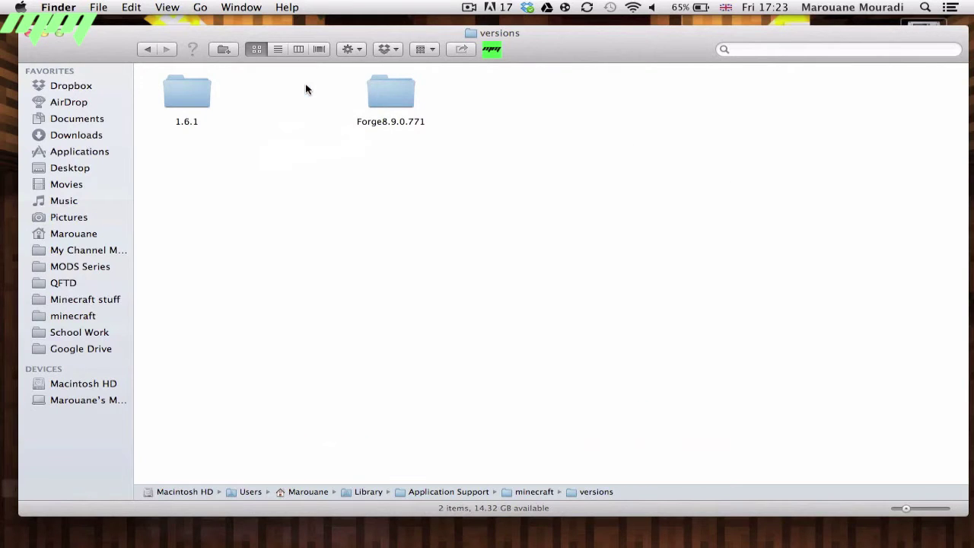
left_click_drag(384, 89, 282, 85)
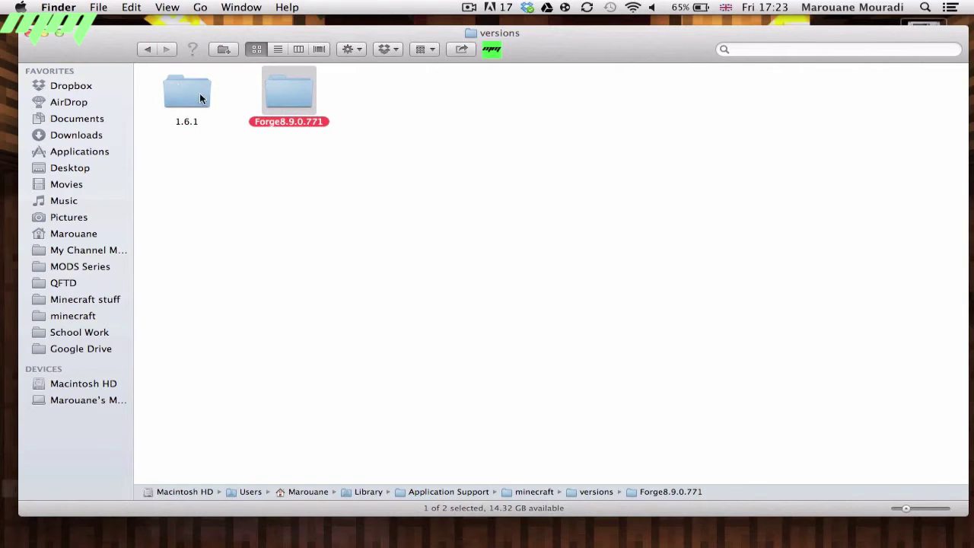
left_click(376, 101)
Step: Copy Forge8.9.0.771.jar and Forge8.9.0.771.json from the Forge8.9.0.771 folder
double_click(305, 114)
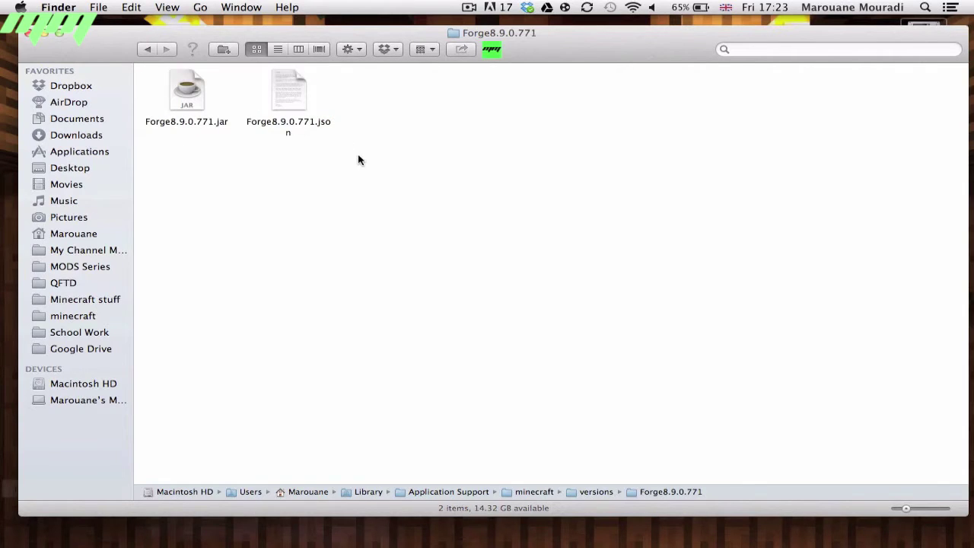
left_click_drag(355, 168, 157, 74)
key("super+c")
Step: Create a new versions subfolder named how and paste the two Forge files into it
key("super+Up")
right_click(378, 118)
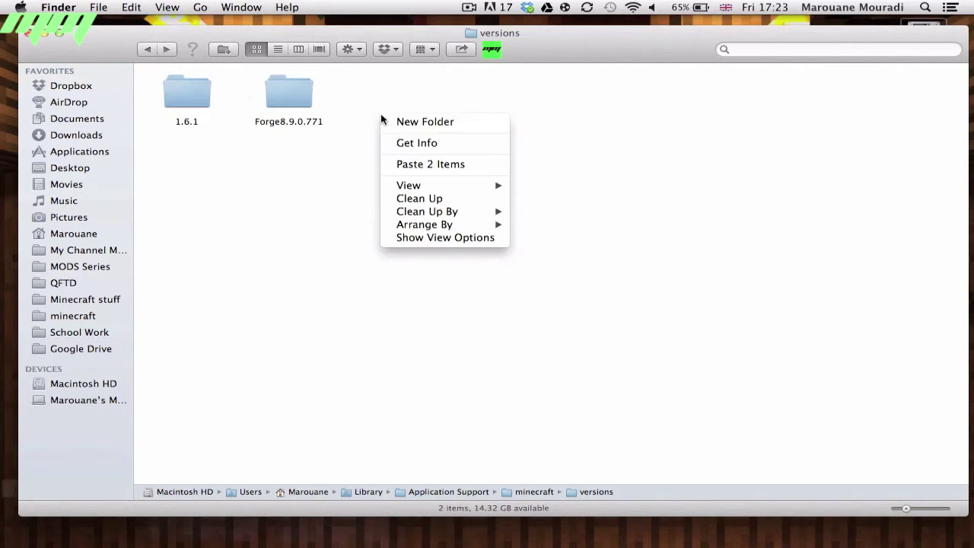
left_click(392, 122)
left_click_drag(377, 107, 371, 90)
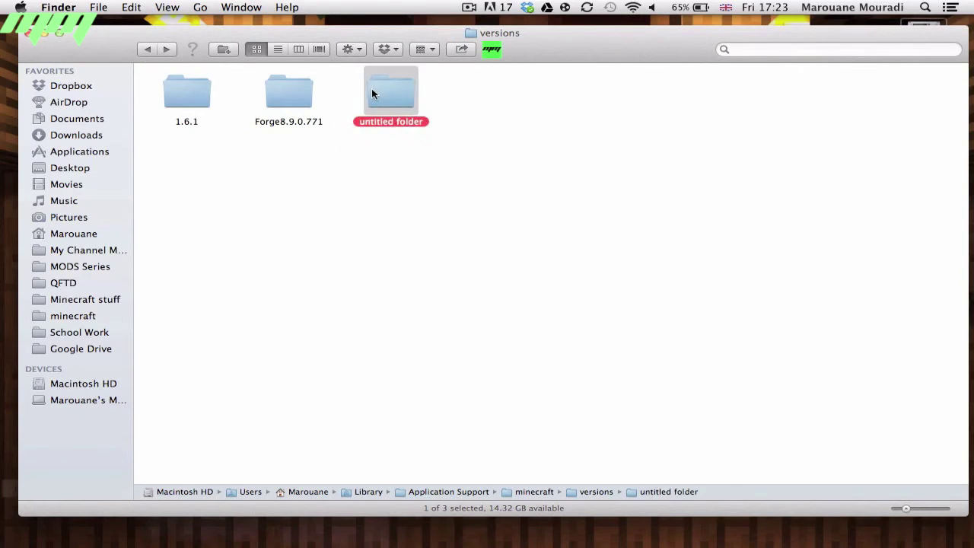
key("Return")
key("BackSpace")
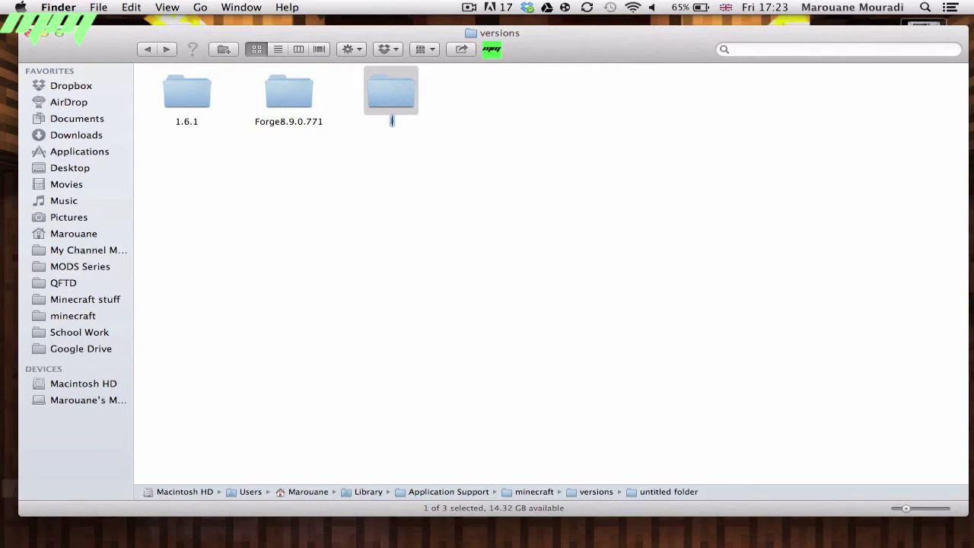
type("how")
key("Return")
double_click(373, 98)
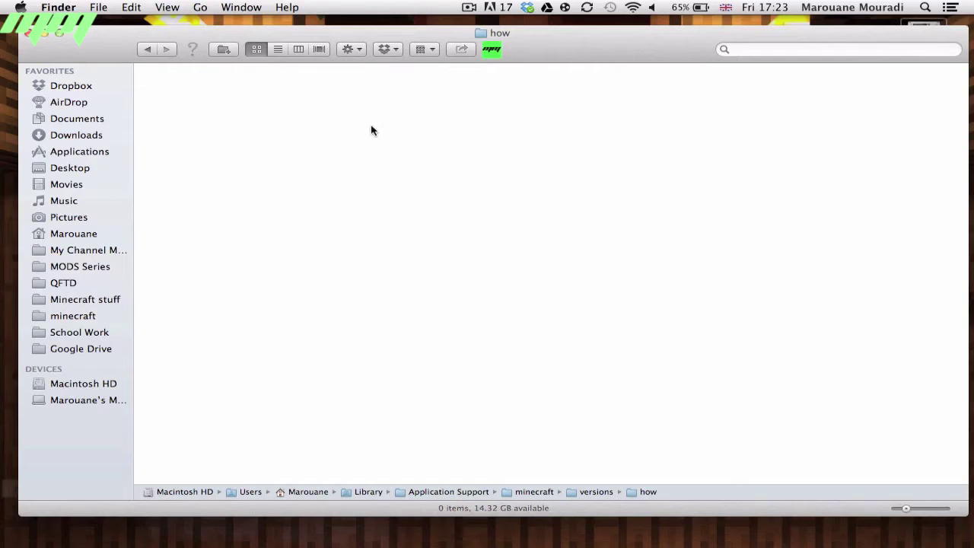
key("super+v")
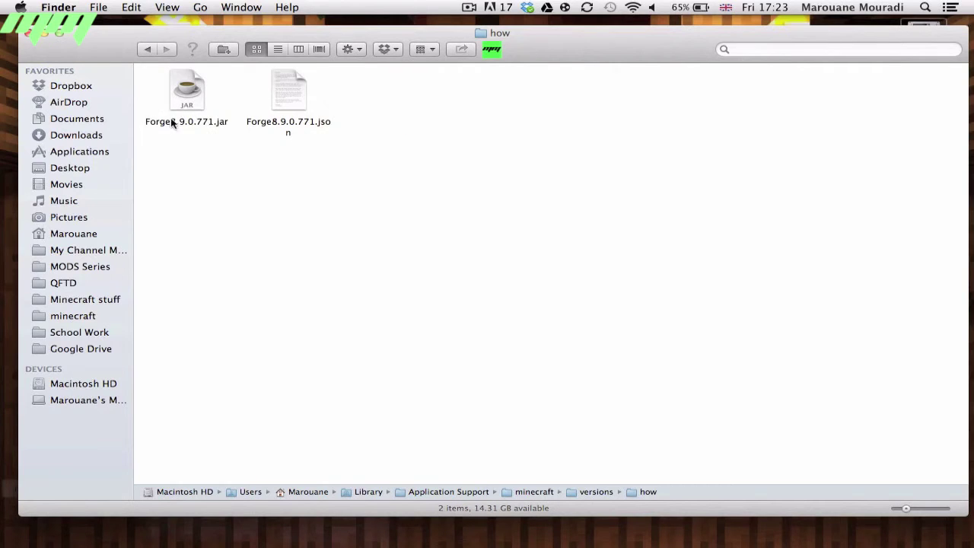
Step: Rename the copied Forge files to how.jar and how.json
left_click(203, 121)
key("Return")
key("Right")
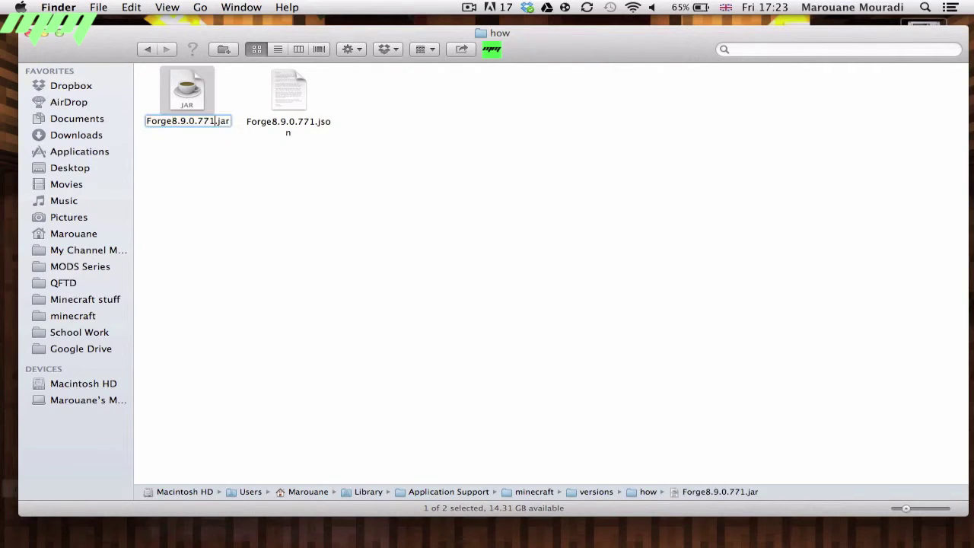
key("BackSpace")
key("BackSpace")
key("BackSpace")
key("BackSpace")
key("BackSpace")
key("BackSpace")
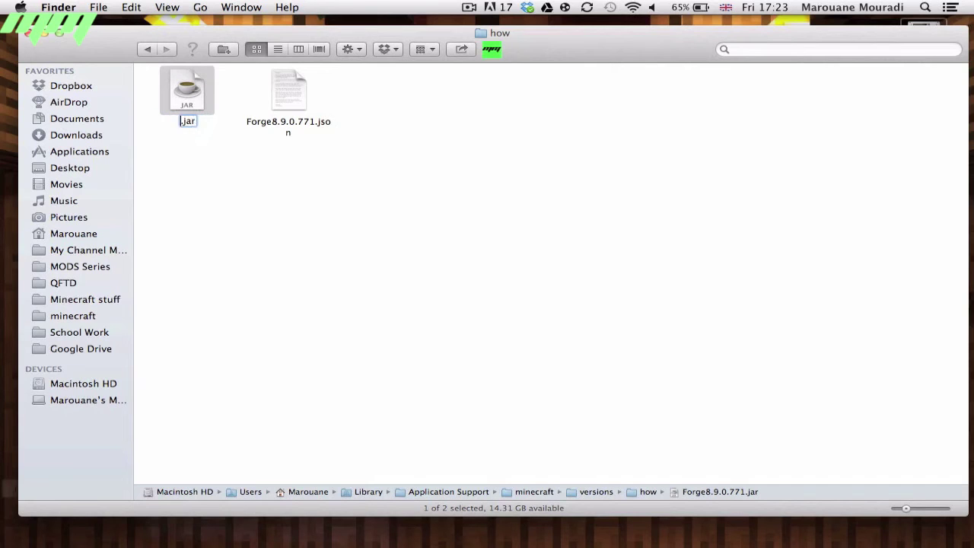
type("how")
key("Return")
key("Right")
key("Return")
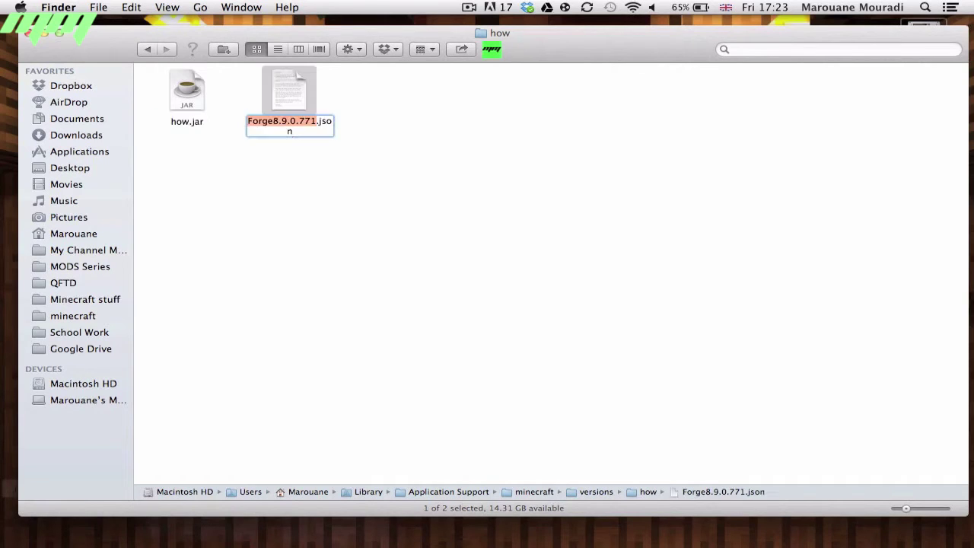
key("Right")
key("BackSpace")
key("BackSpace")
key("BackSpace")
key("BackSpace")
key("BackSpace")
key("BackSpace")
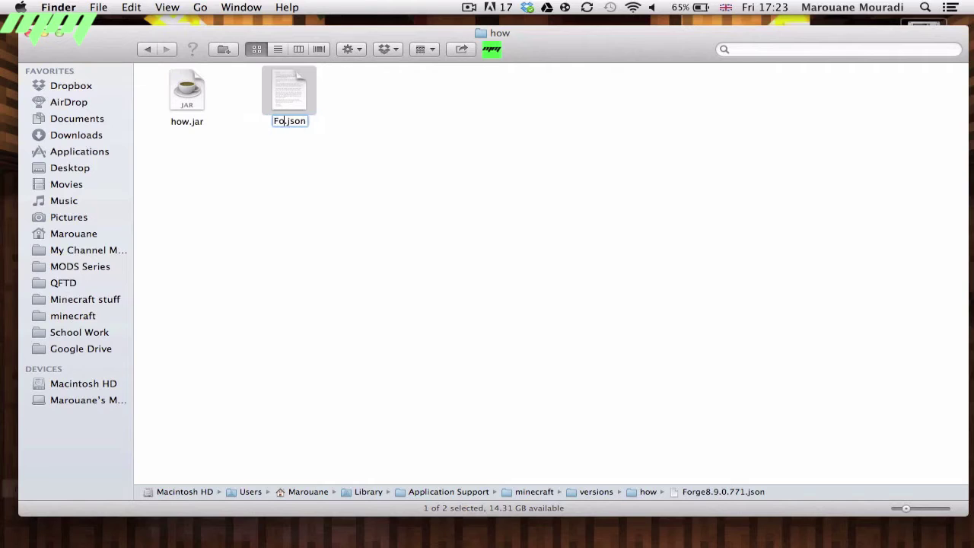
type("how")
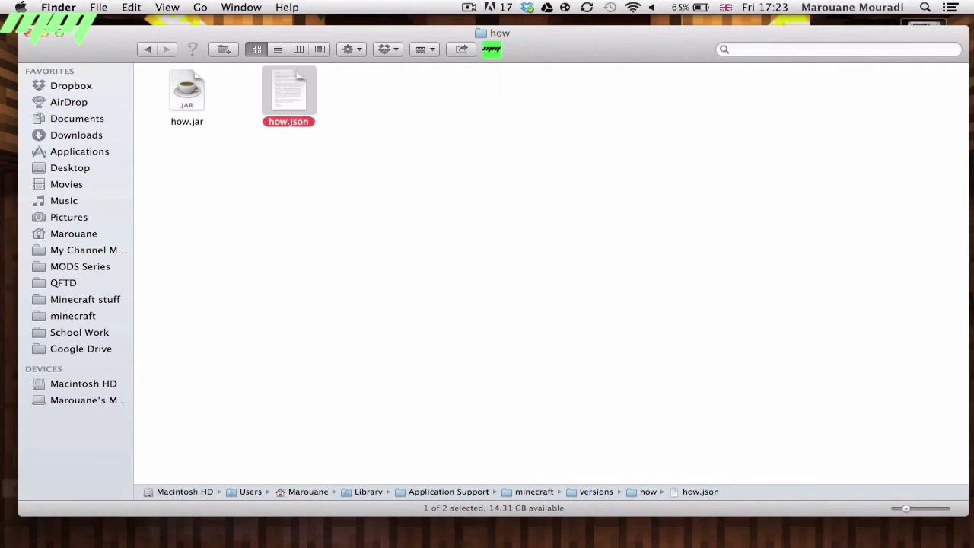
left_click(328, 87)
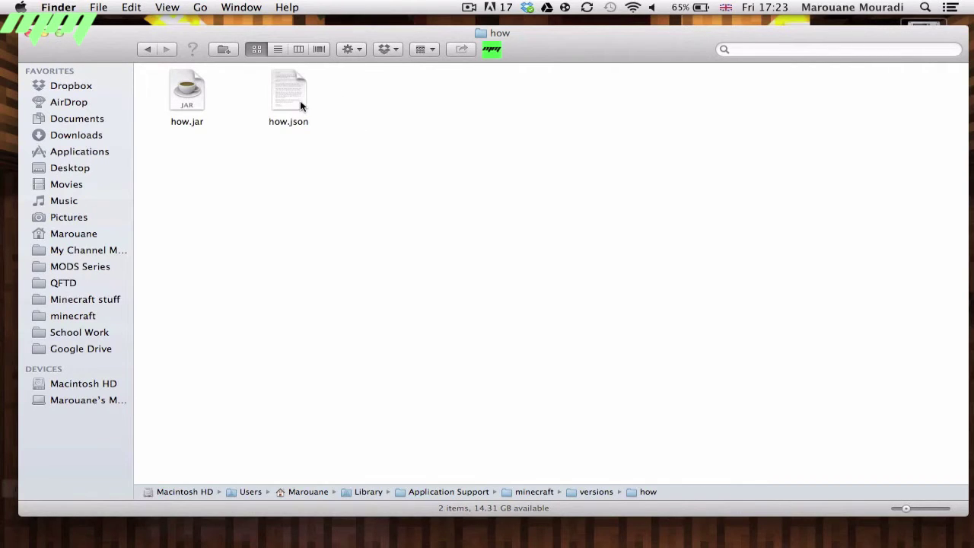
Step: Open how.json in TextEdit via Open With > Other…
right_click(300, 101)
mouse_move(439, 131)
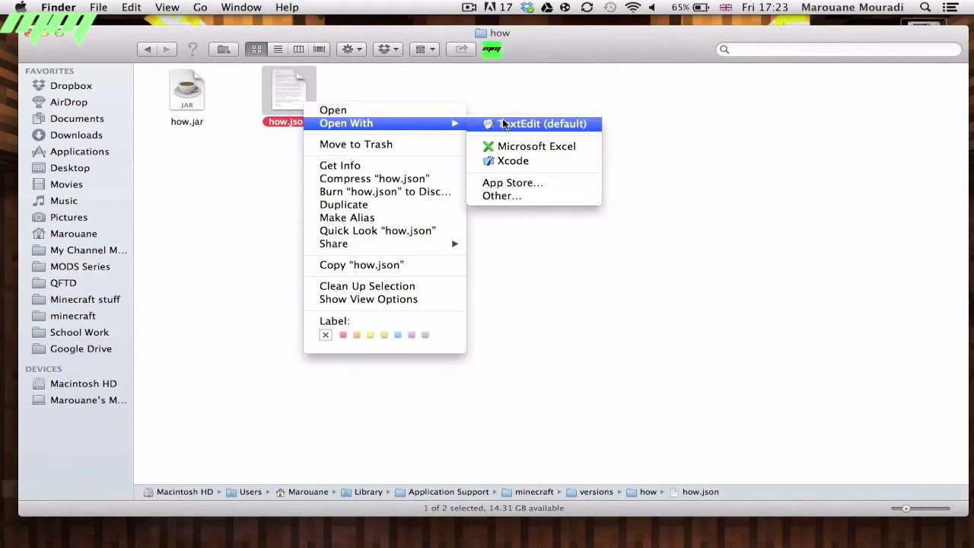
left_click(510, 200)
scroll(428, 209, "down", 2)
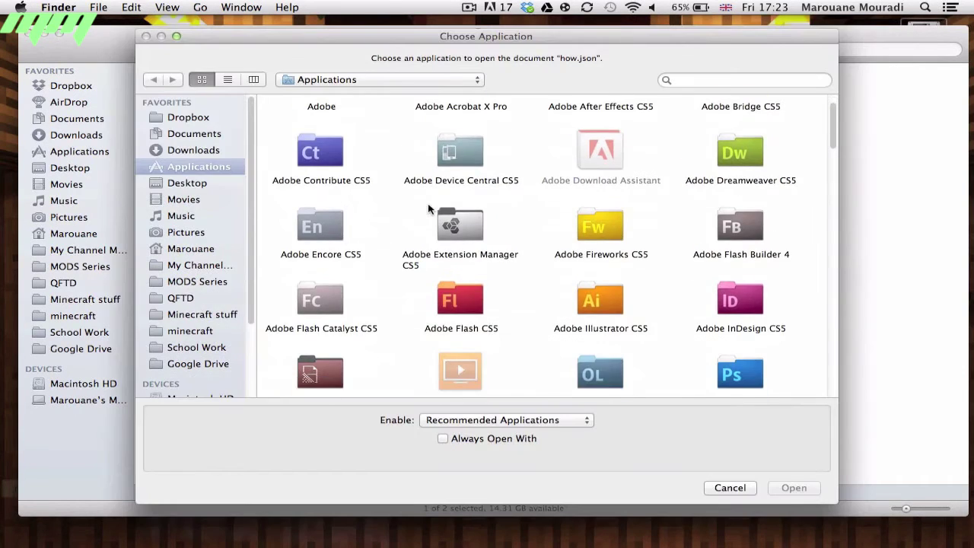
scroll(428, 209, "down", 8)
scroll(537, 320, "down", 10)
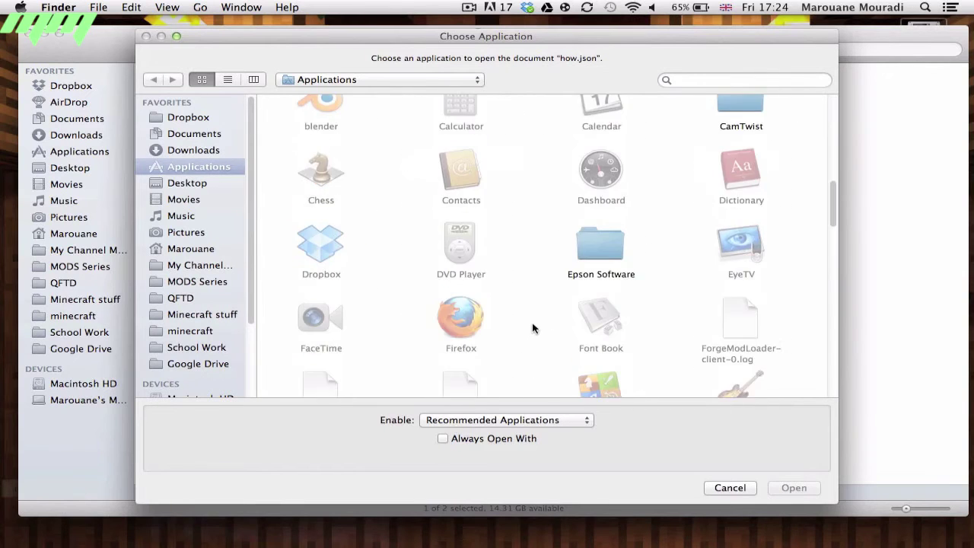
scroll(538, 320, "down", 10)
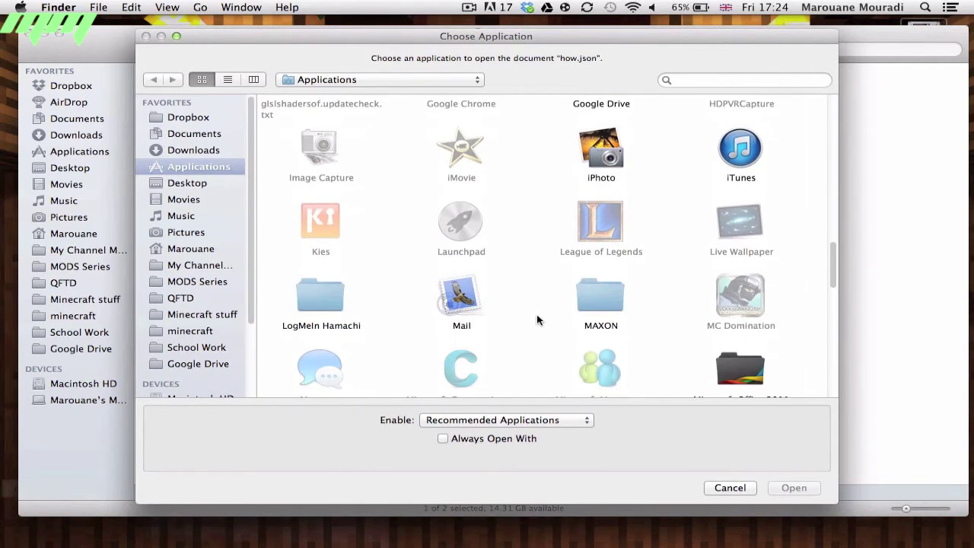
scroll(538, 319, "down", 10)
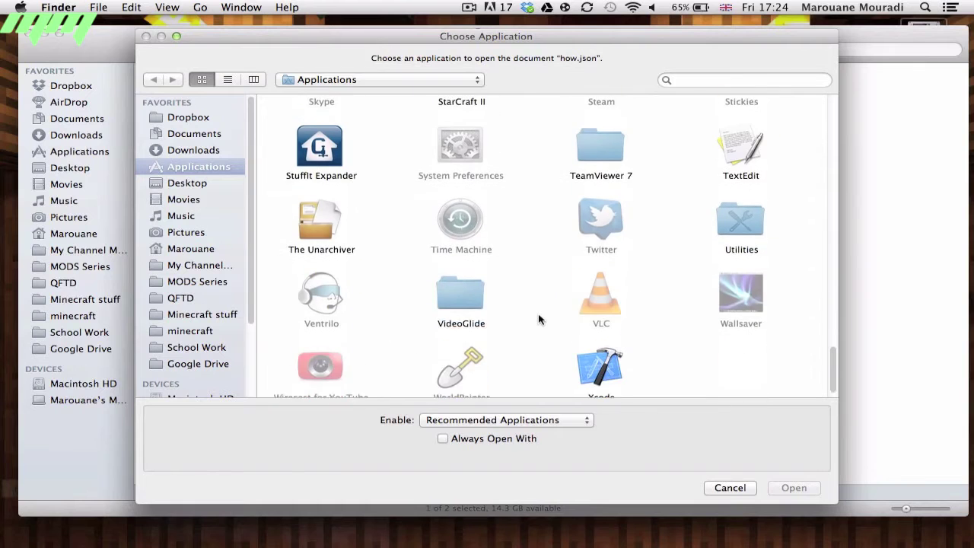
scroll(538, 320, "up", 5)
scroll(538, 319, "up", 3)
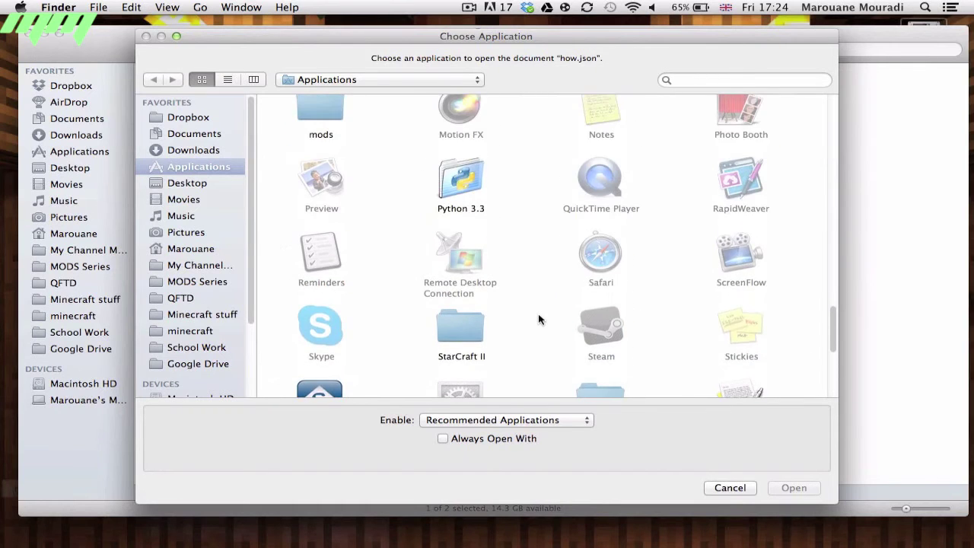
scroll(538, 319, "down", 3)
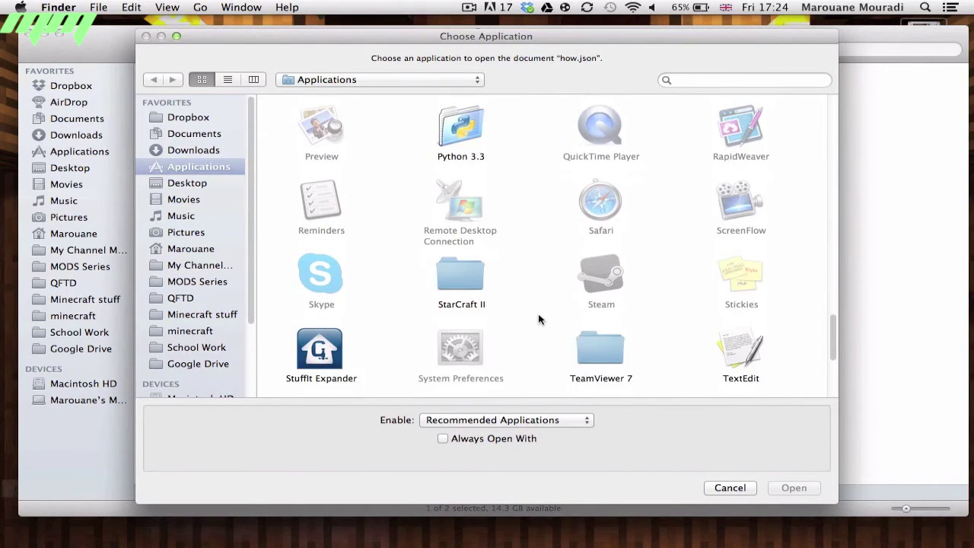
double_click(749, 258)
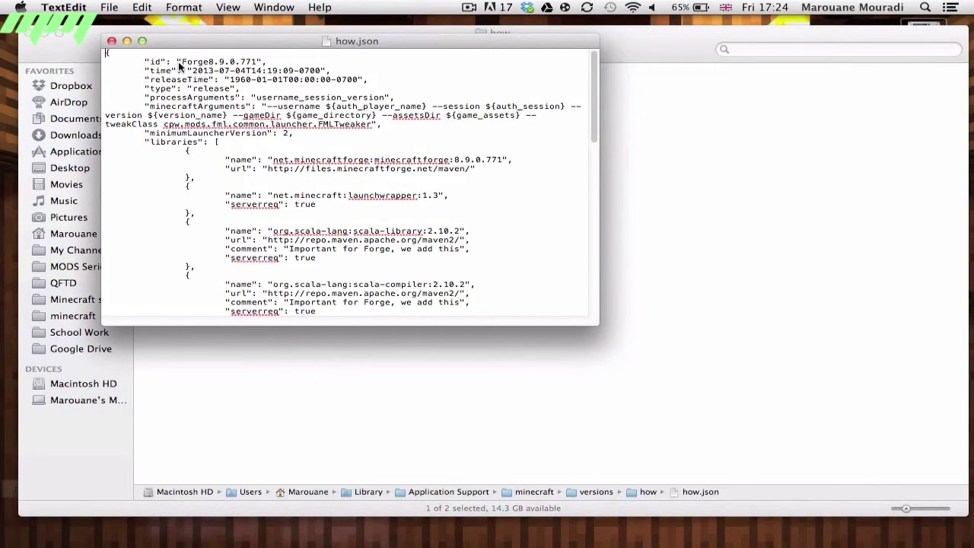
Step: Replace the Forge8.9.0.771 id in how.json with how and close to save
left_click_drag(258, 64, 183, 66)
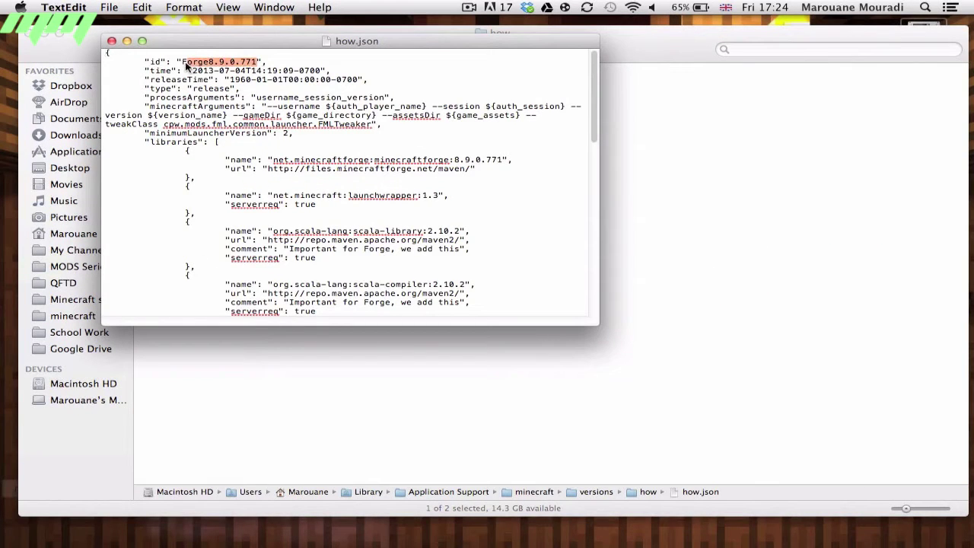
key("BackSpace")
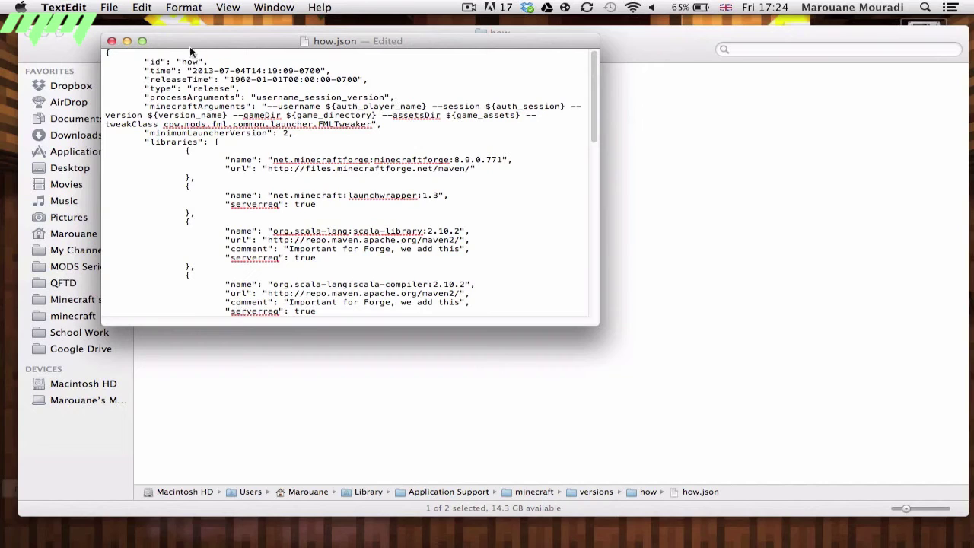
left_click(111, 42)
Step: Reopen how.json in TextEdit to confirm the id reads how, then close it
left_click(286, 92)
right_click(285, 92)
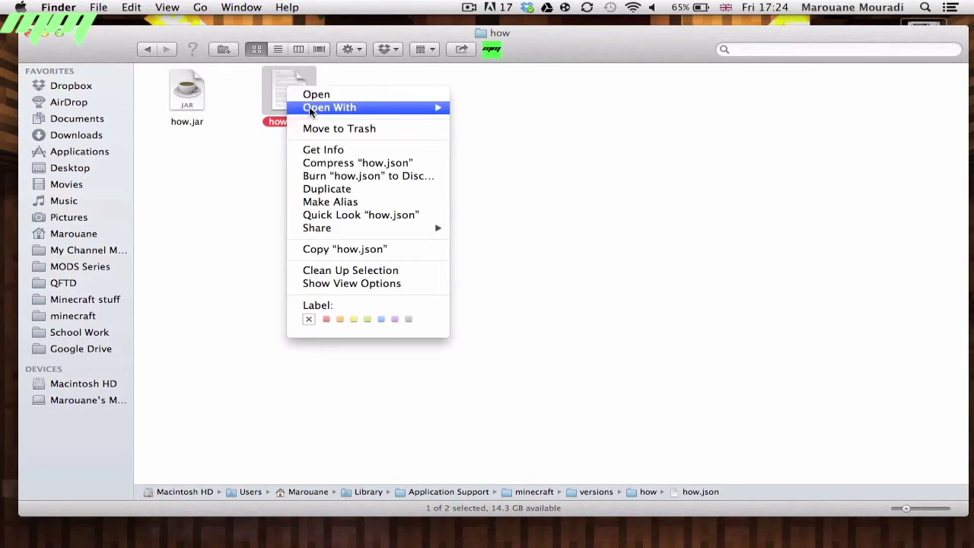
mouse_move(335, 105)
left_click(495, 104)
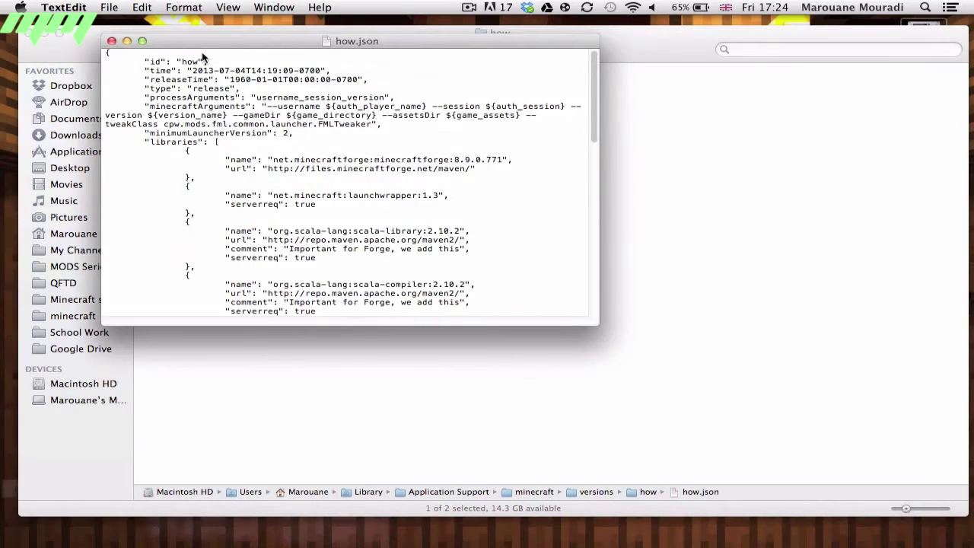
left_click(114, 37)
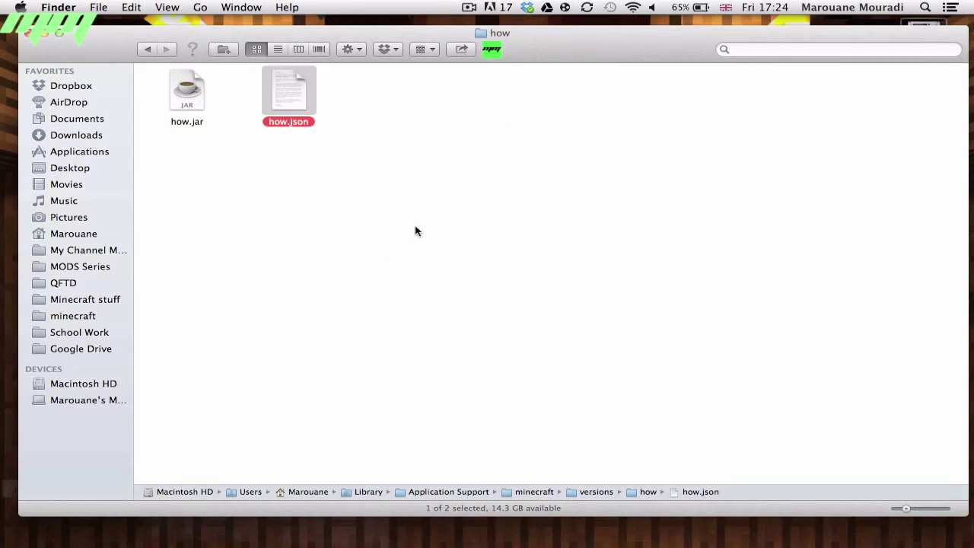
Step: Delete the Forge8.9.0.771 folder, leaving 1.6.1 and how, and launch Minecraft from the Dock
left_click(148, 49)
left_click(268, 72)
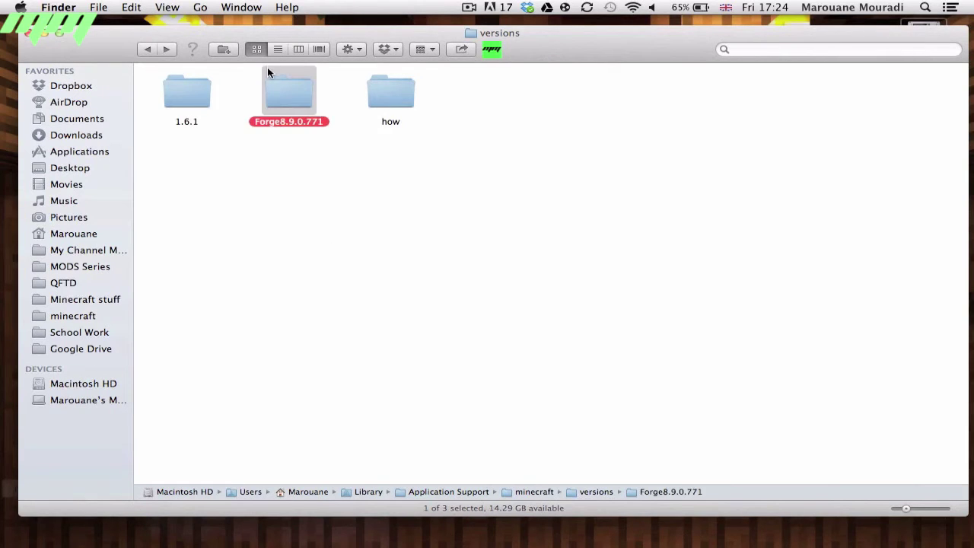
left_click_drag(291, 94, 310, 169)
key("super+BackSpace")
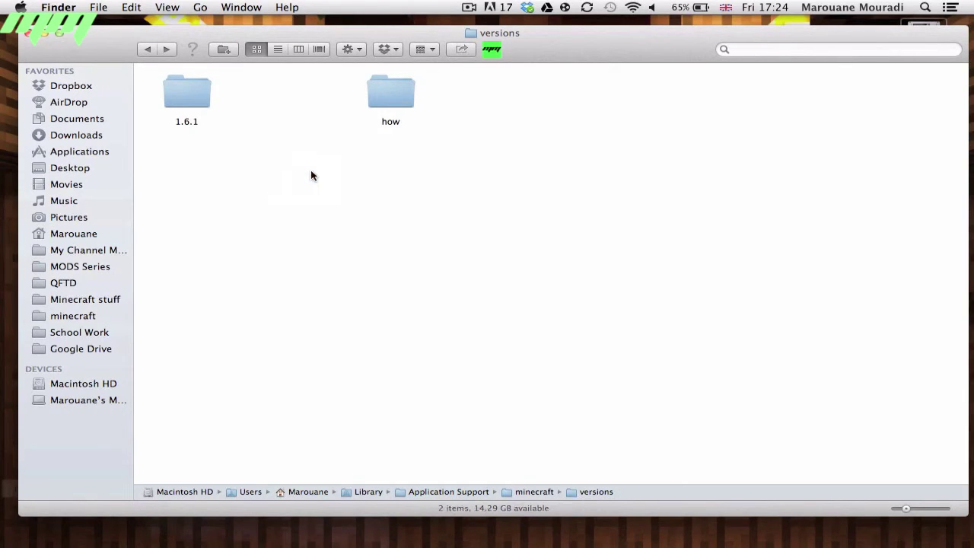
mouse_move(396, 90)
left_mouse_down()
mouse_move(279, 98)
mouse_move(314, 107)
left_mouse_up()
mouse_move(391, 542)
left_click(340, 529)
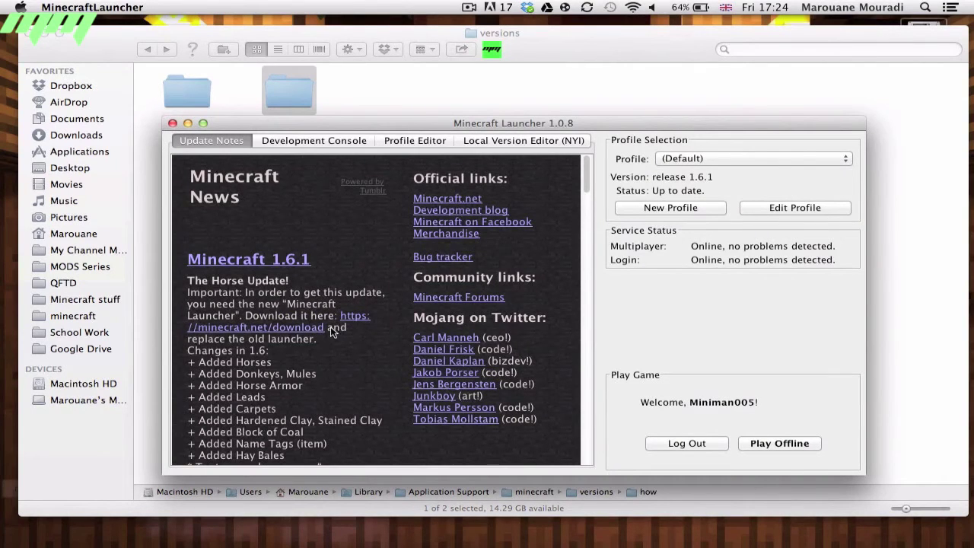
Step: Select the Forge profile in the launcher's Profile dropdown
left_click(805, 159)
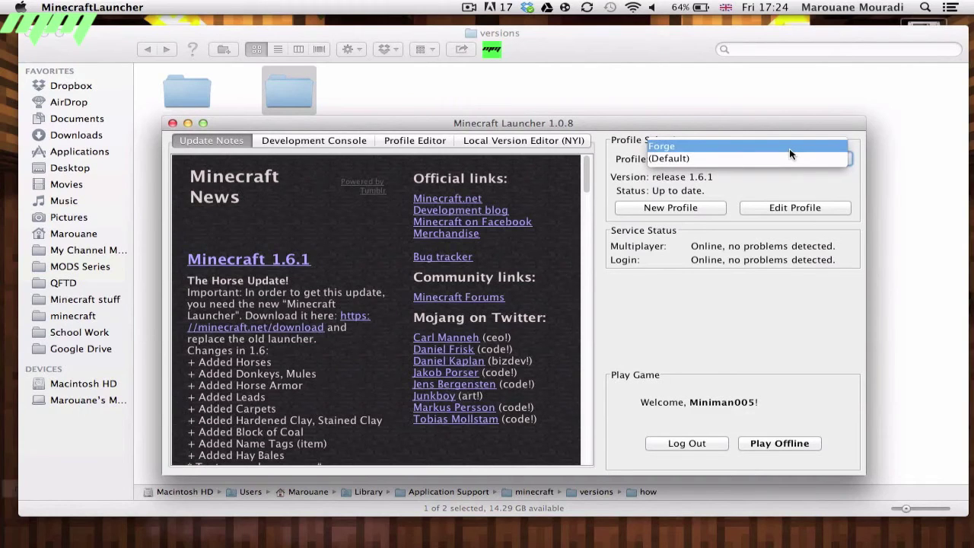
left_click(783, 156)
left_click(779, 156)
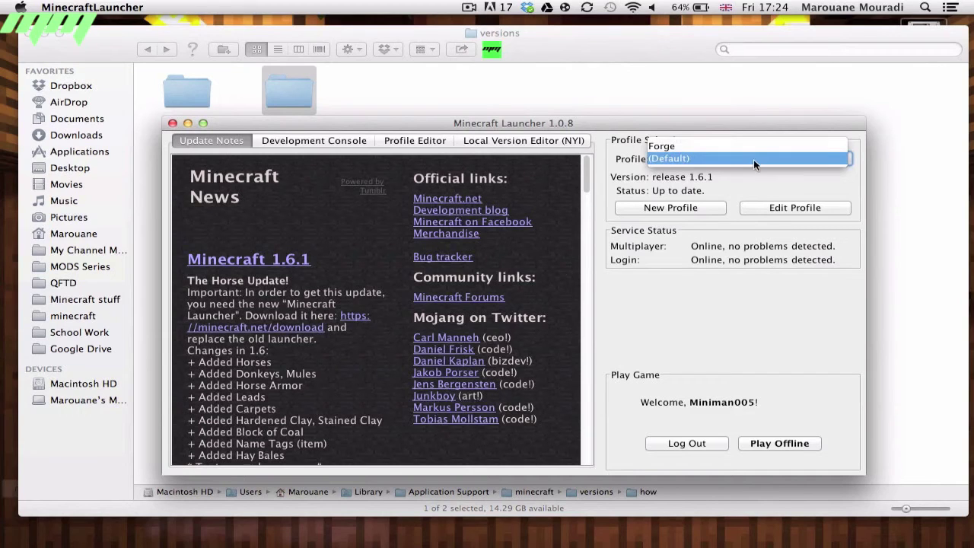
left_click(757, 158)
left_click(763, 156)
left_click(760, 145)
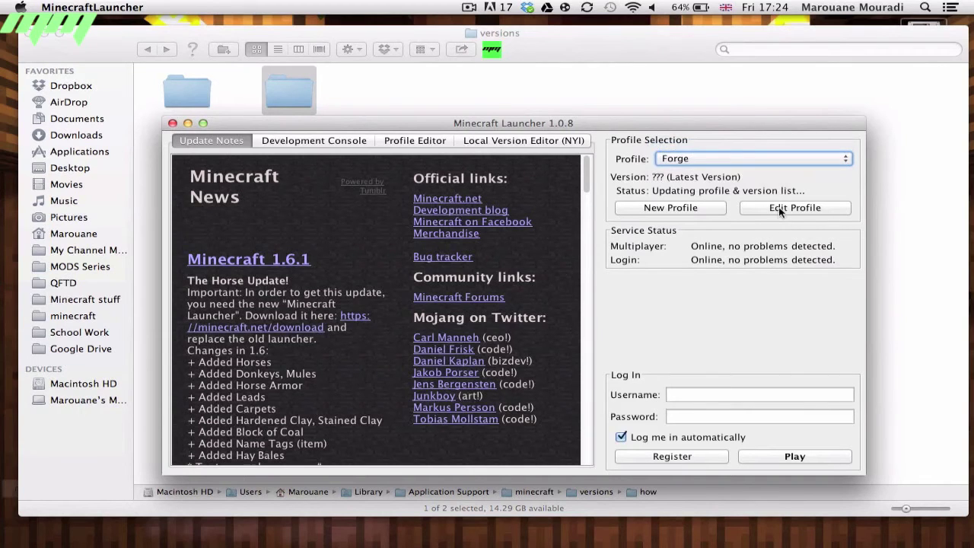
Step: Edit the Forge profile to use release how and replace its profile name
left_click(780, 211)
left_click(432, 285)
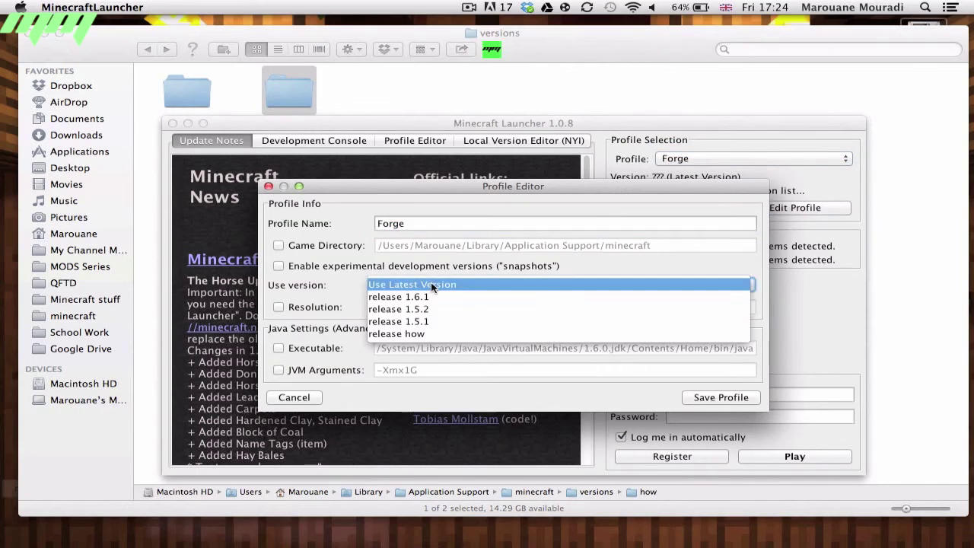
left_click(478, 336)
left_click_drag(408, 223, 286, 221)
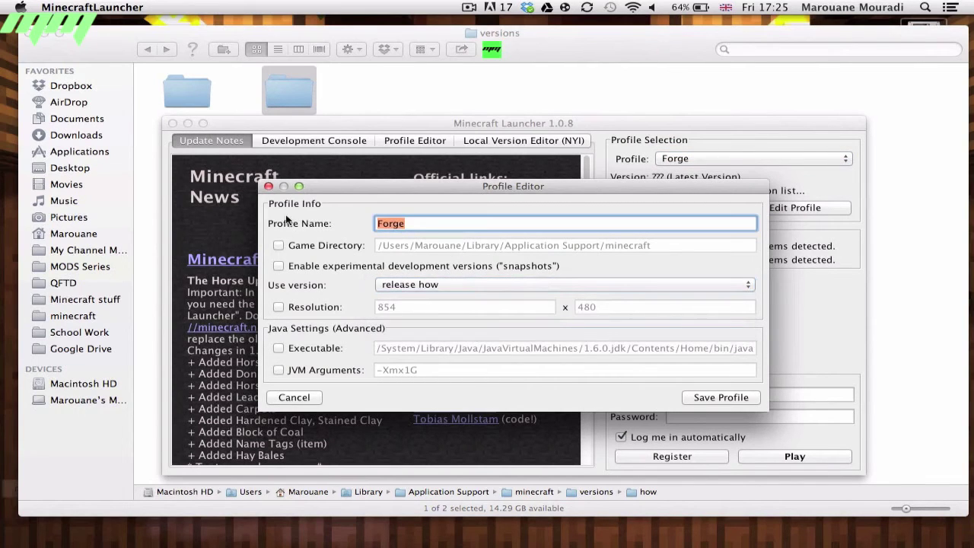
type("hp")
Step: Save the edited profile and switch the launcher to the how profile
left_click(720, 397)
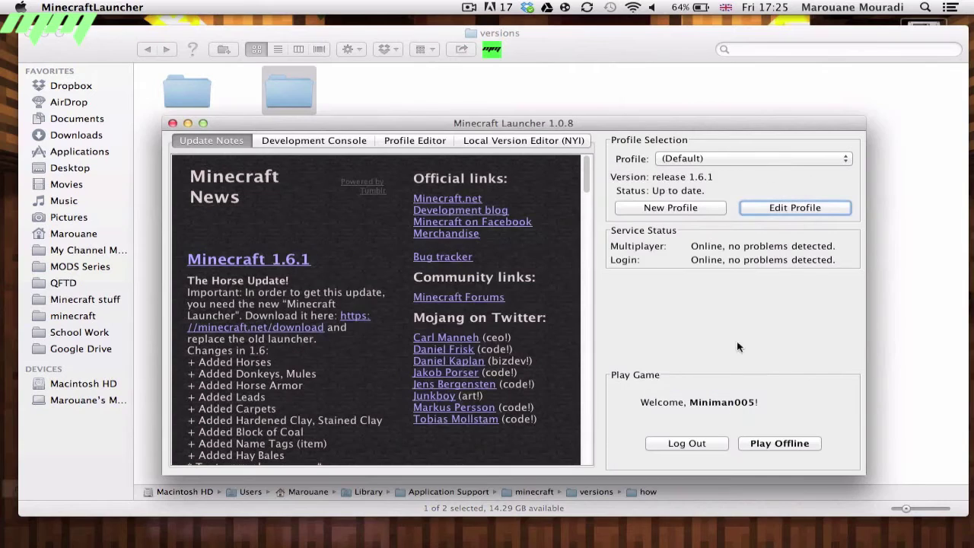
left_click(726, 159)
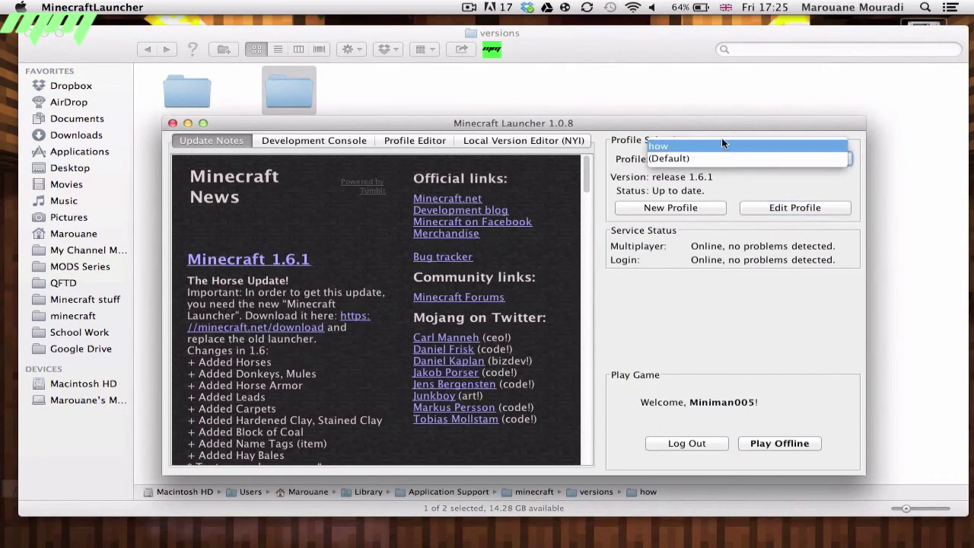
left_click(722, 146)
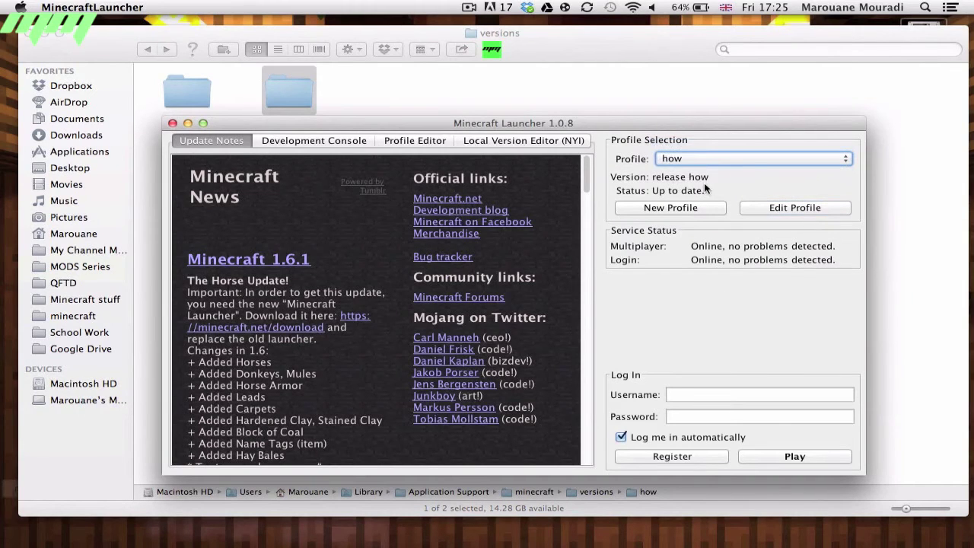
mouse_move(379, 127)
left_mouse_down()
mouse_move(353, 225)
mouse_move(322, 146)
left_mouse_up()
Step: Enter the account username and password and log in to start the game
left_click(679, 422)
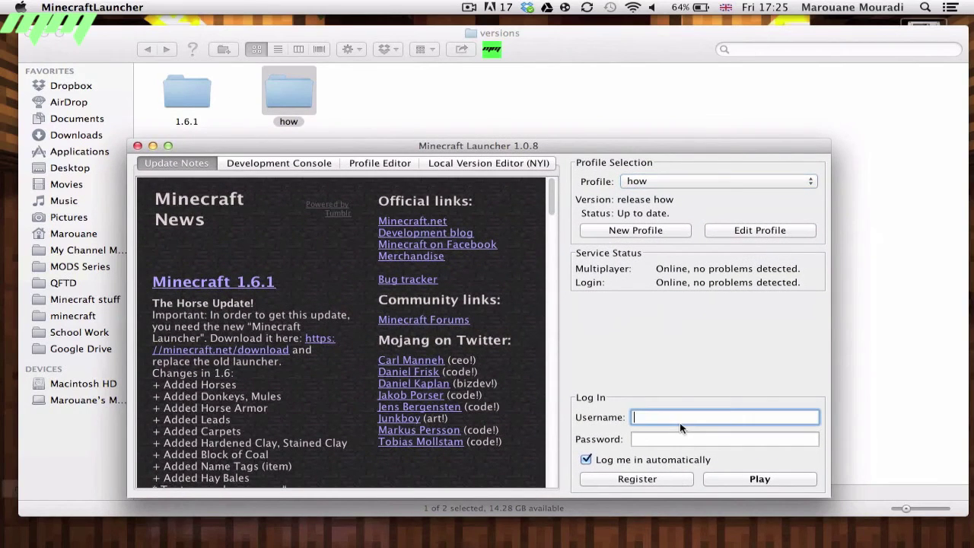
type("Miniman00")
type("5")
key("Tab")
type("••")
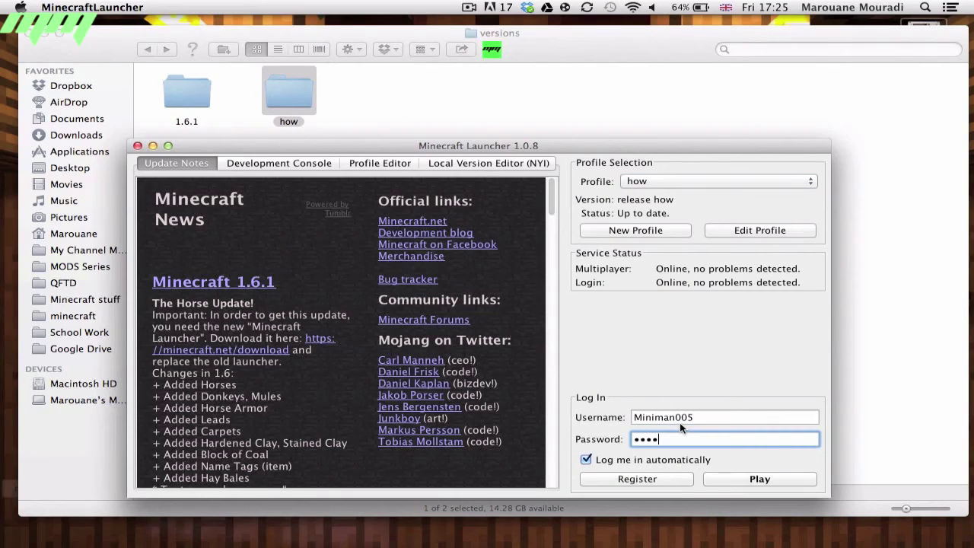
key("BackSpace")
key("BackSpace")
key("BackSpace")
type("•••")
left_click(749, 479)
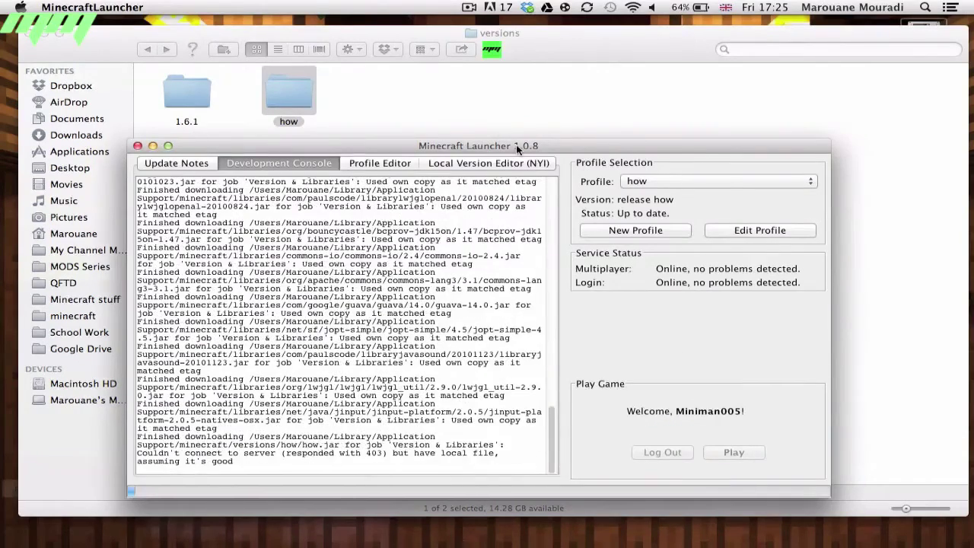
Step: Move the launcher window aside while Minecraft 1.6.1 with Forge starts loading
left_click_drag(516, 146, 547, 112)
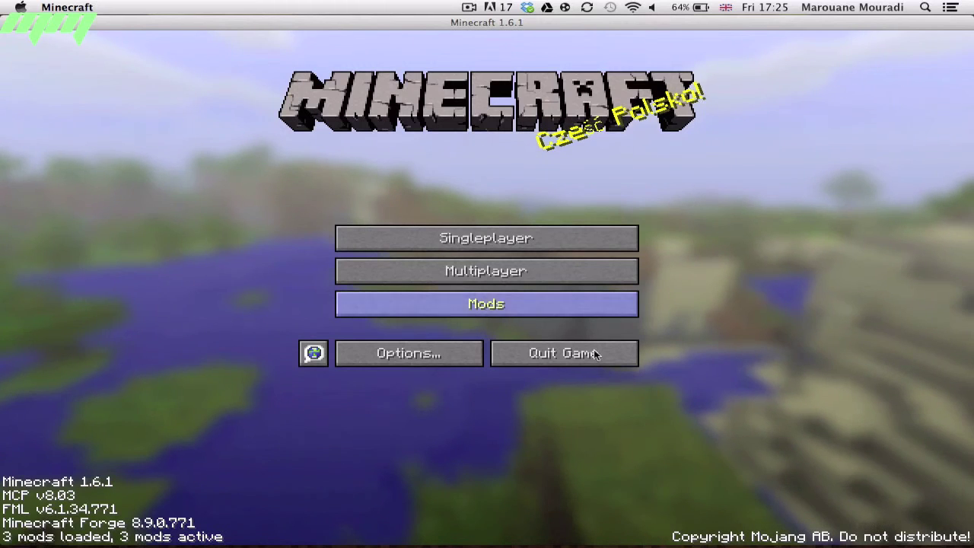
Step: Confirm Minecraft Forge 8.9.0.771 appears in the Mod List, then quit the game
left_click(436, 304)
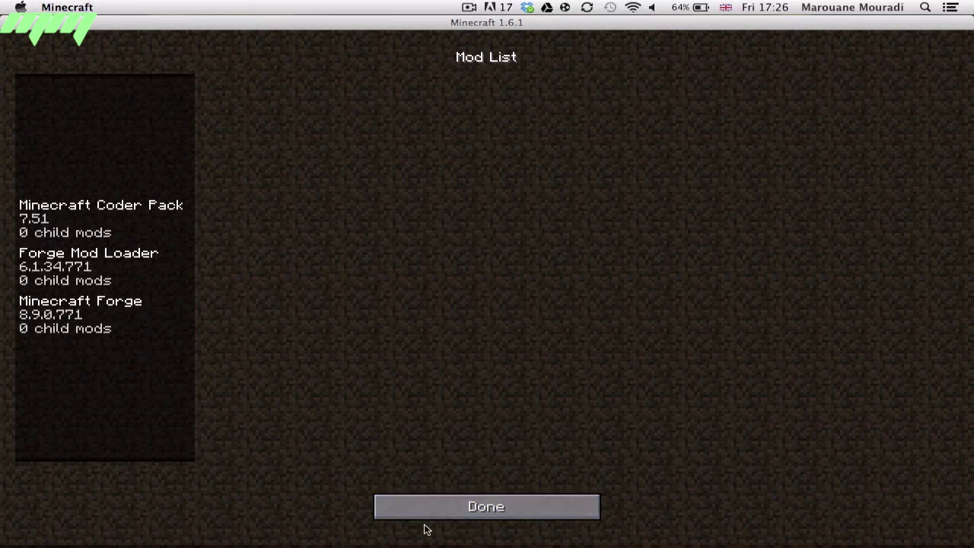
left_click(467, 517)
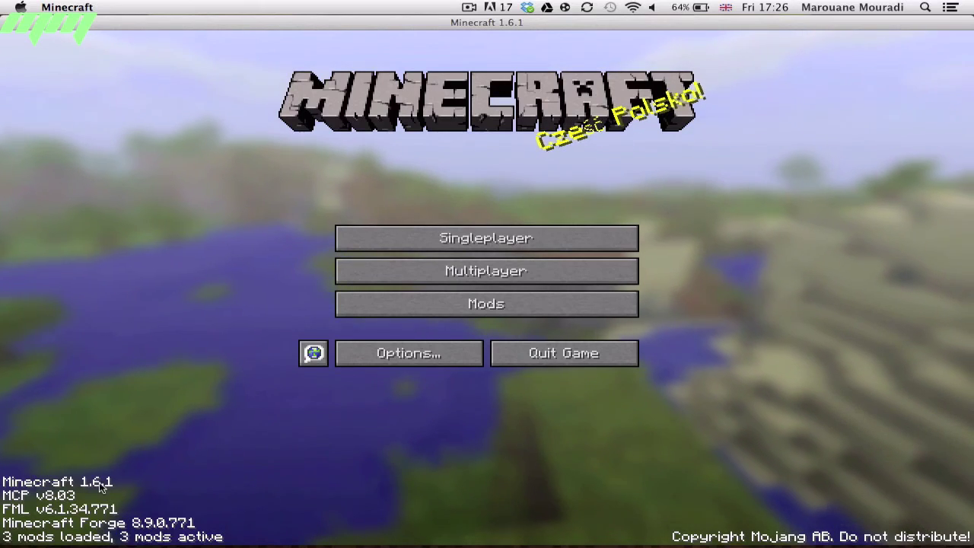
left_click(583, 353)
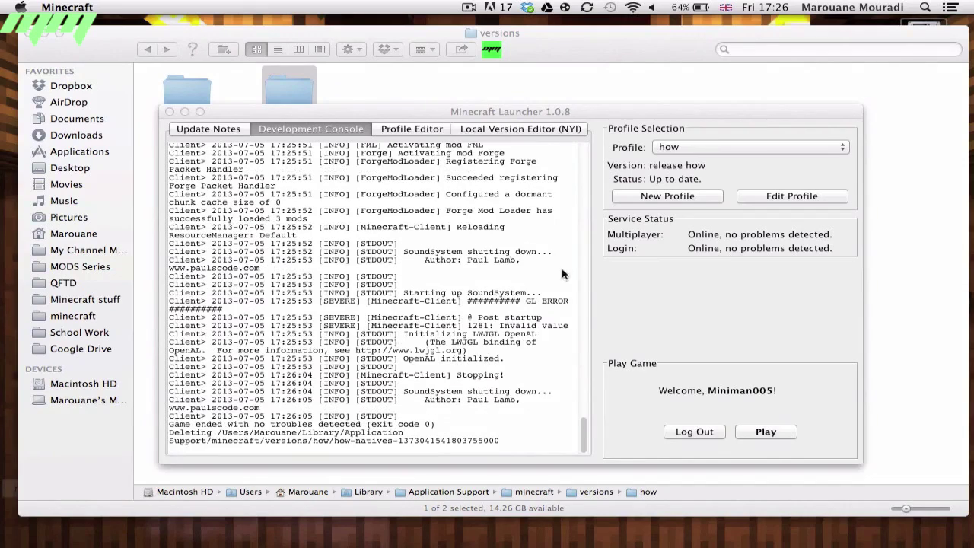